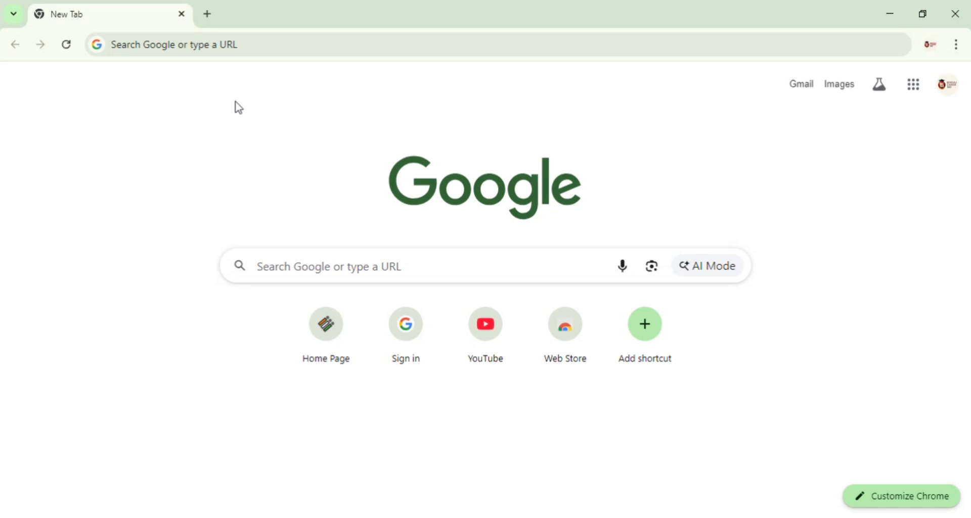
- Load the voters.eci.gov.in portal home page in Chrome using the autocompleted address
{"action": "left_click", "coordinate": [249, 53]}
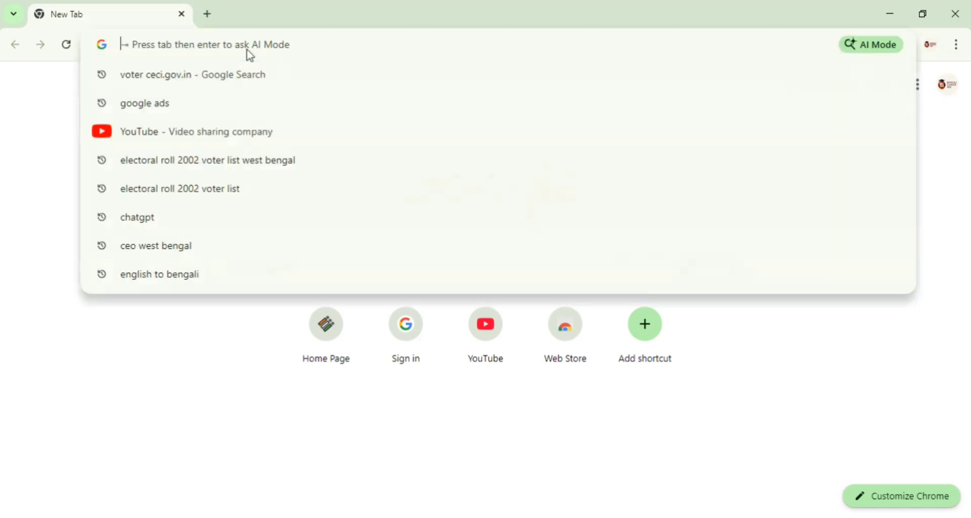
{"action": "type", "text": "v"}
{"action": "key", "text": "Right"}
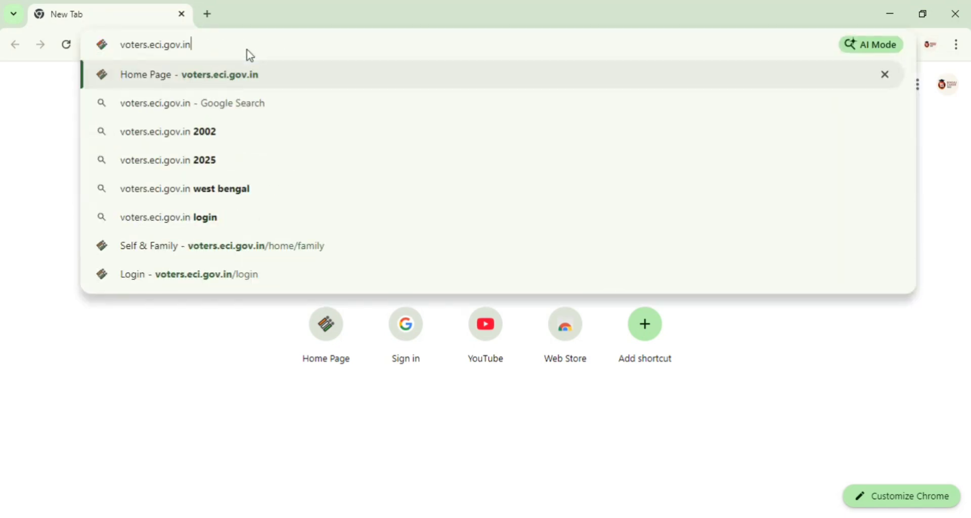
{"action": "key", "text": "Return"}
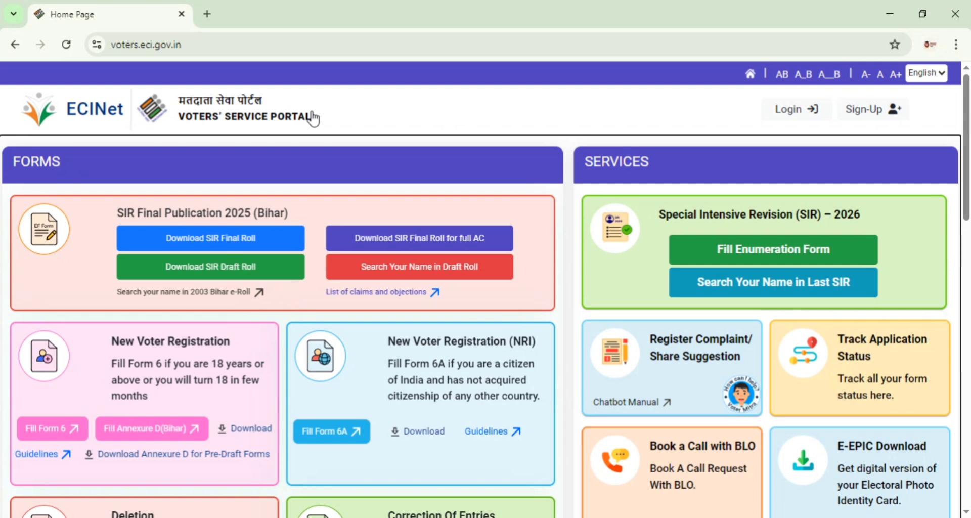
- Go from Sign-Up to the Login form and focus the Registered Mobile No. field
{"action": "left_click", "coordinate": [866, 124]}
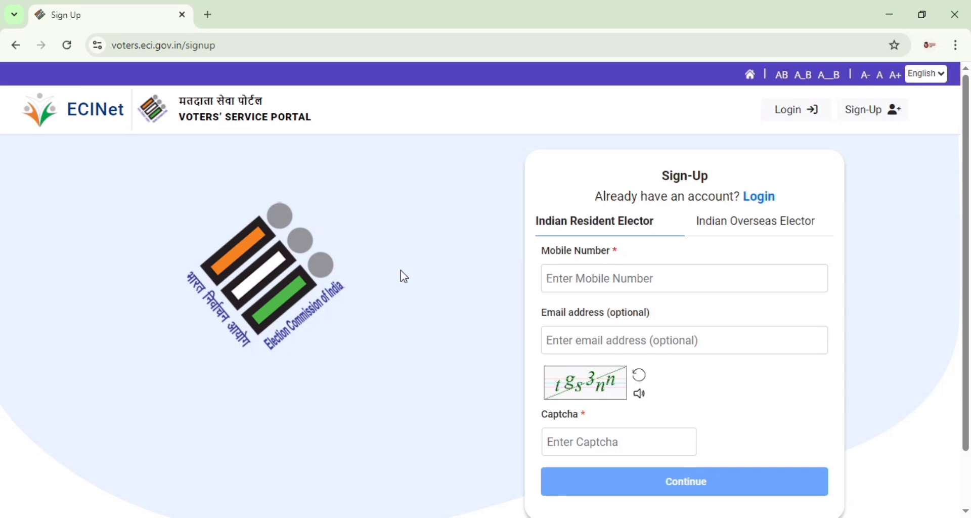
{"action": "left_click", "coordinate": [759, 197]}
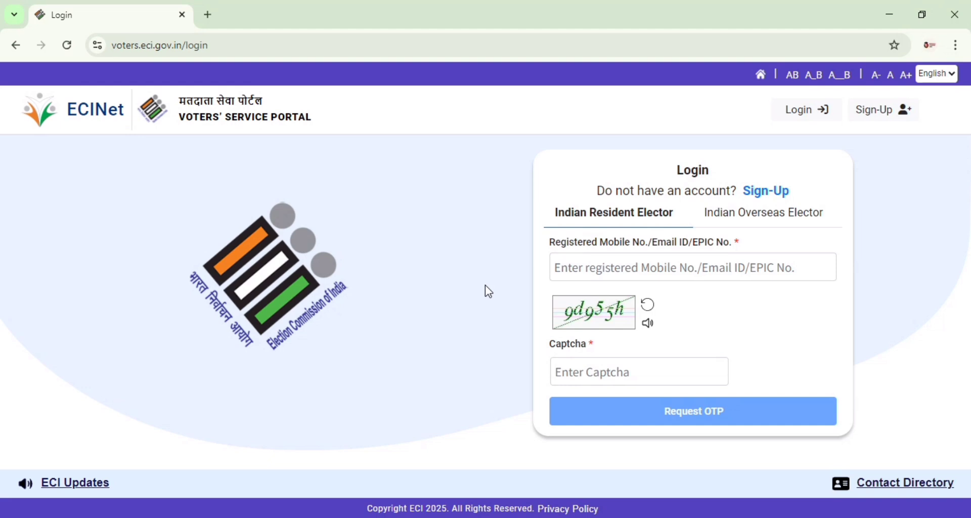
{"action": "left_click", "coordinate": [600, 262]}
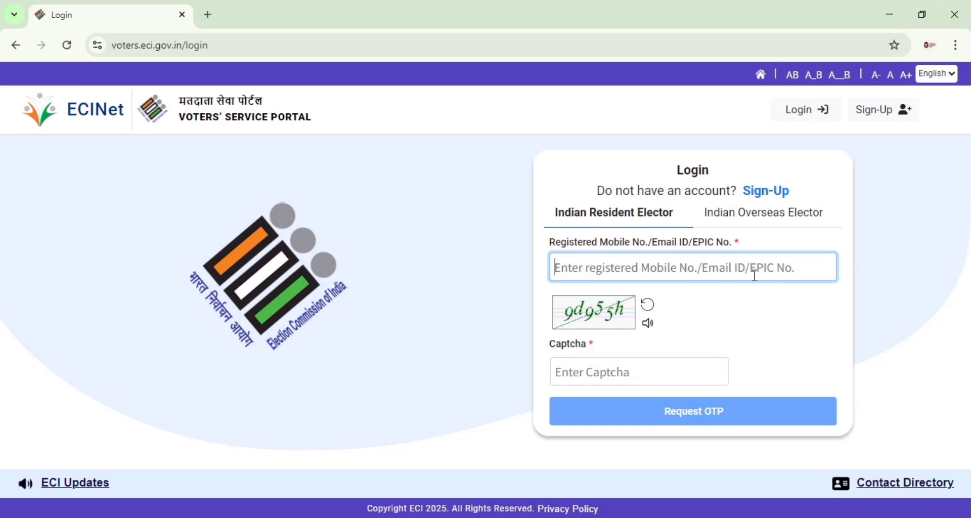
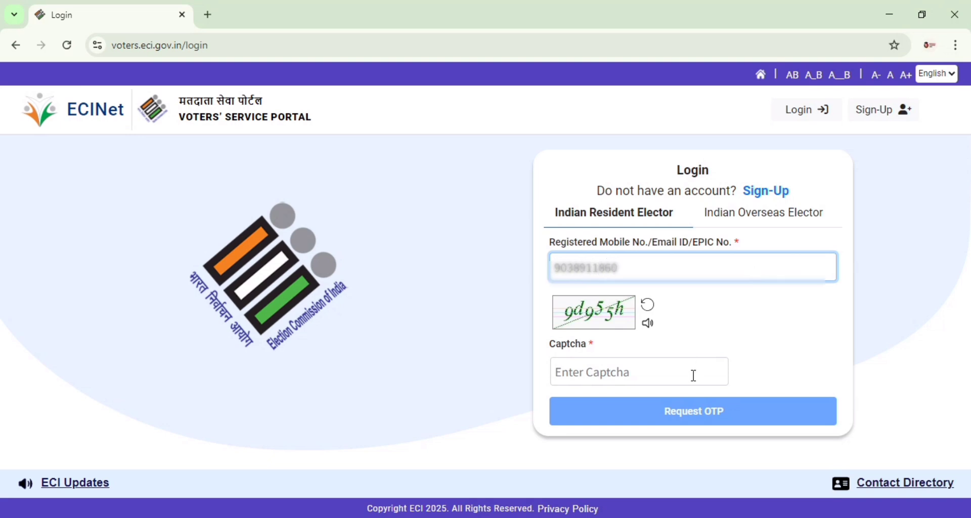
- Enter the registered mobile number and the displayed captcha, then request a login OTP
{"action": "left_click", "coordinate": [689, 383]}
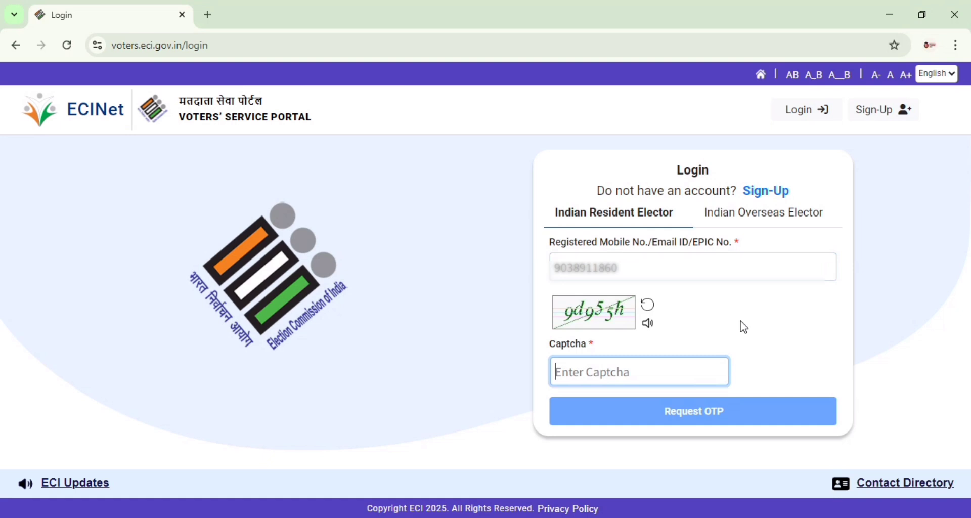
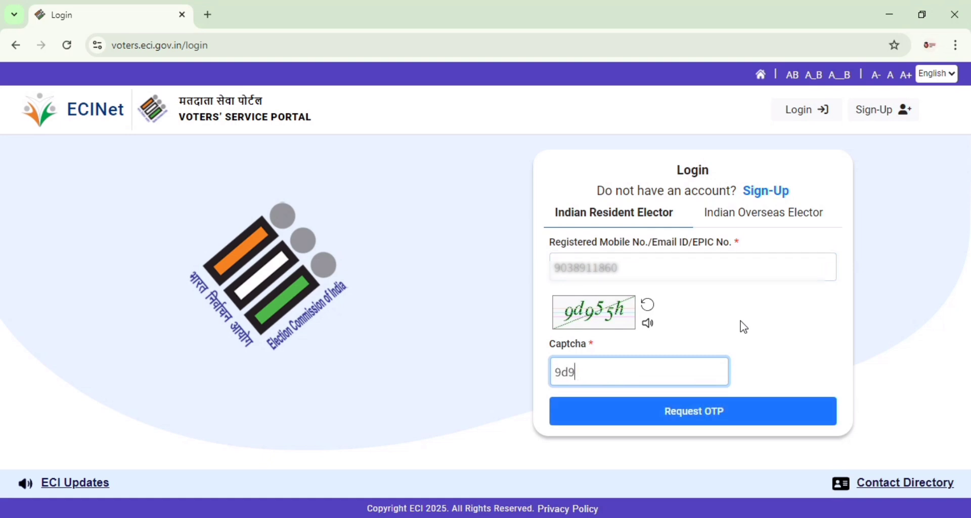
{"action": "left_click", "coordinate": [480, 330]}
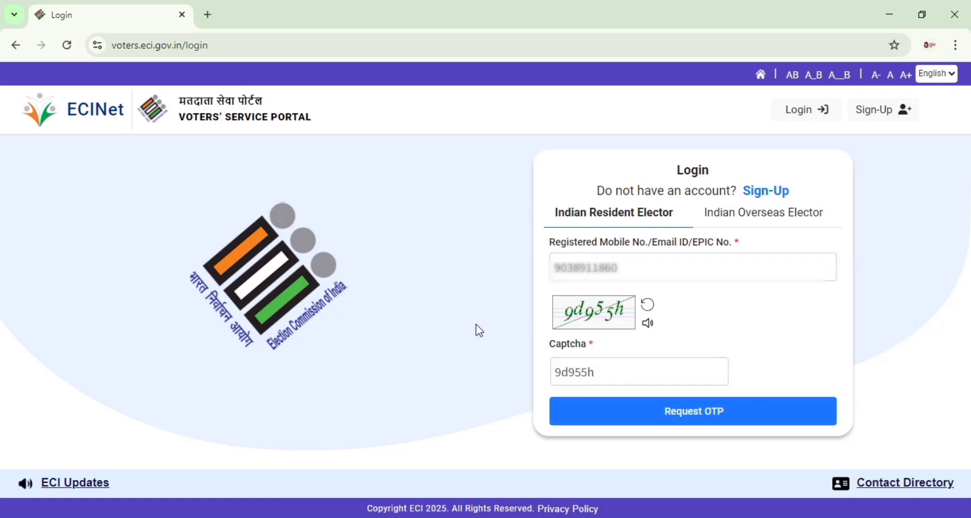
{"action": "left_click", "coordinate": [692, 424]}
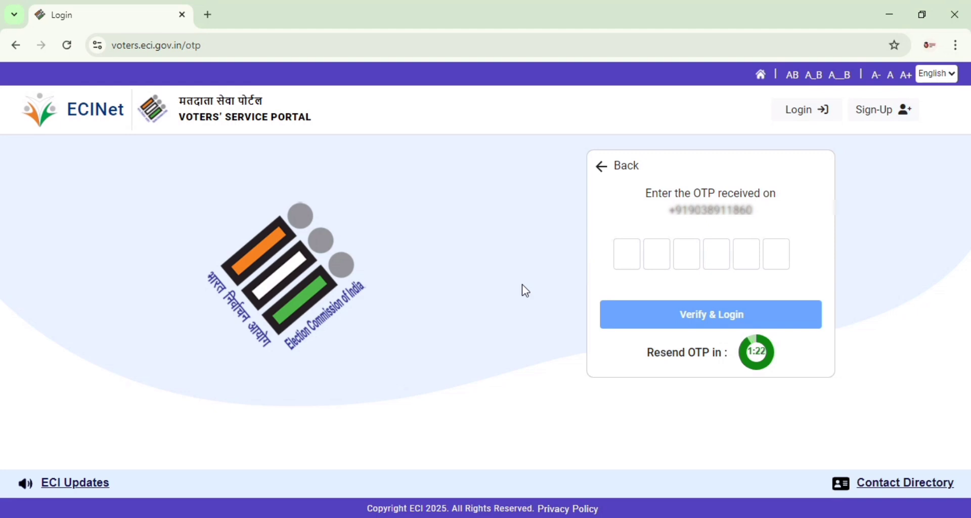
- Enter the received six-digit login OTP and verify it to sign in
{"action": "left_click", "coordinate": [630, 249]}
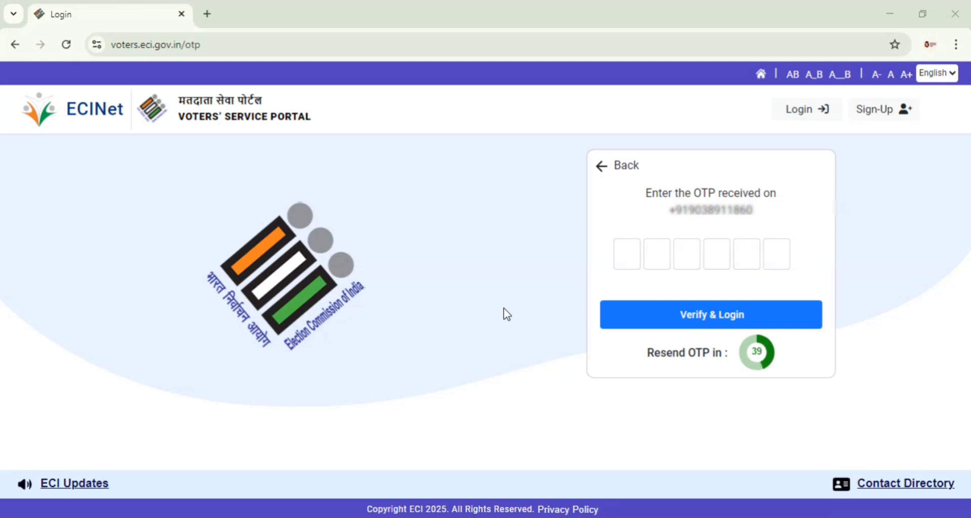
{"action": "left_click", "coordinate": [635, 251]}
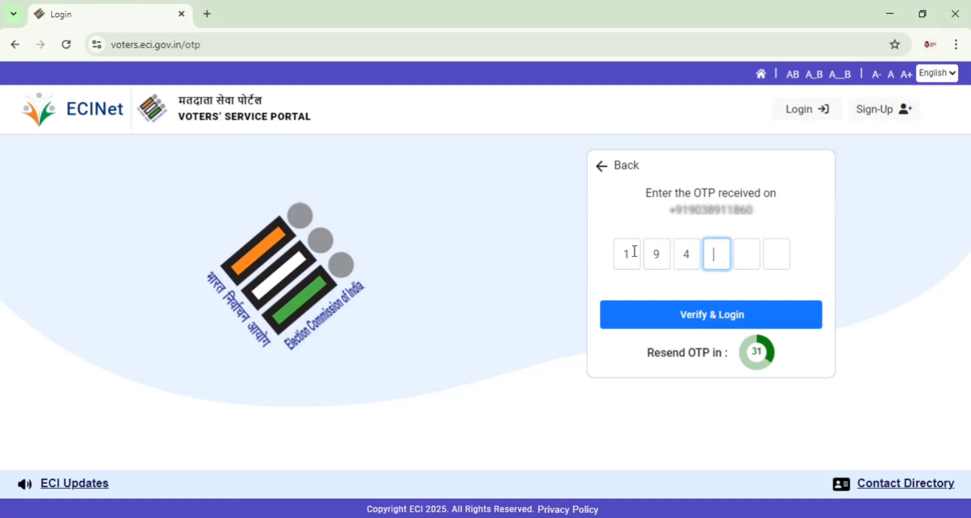
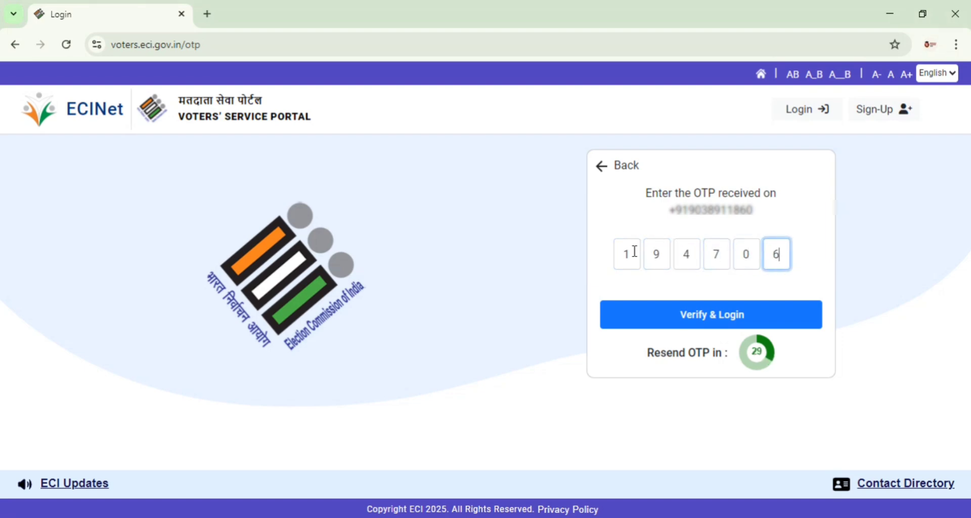
{"action": "left_click", "coordinate": [722, 314]}
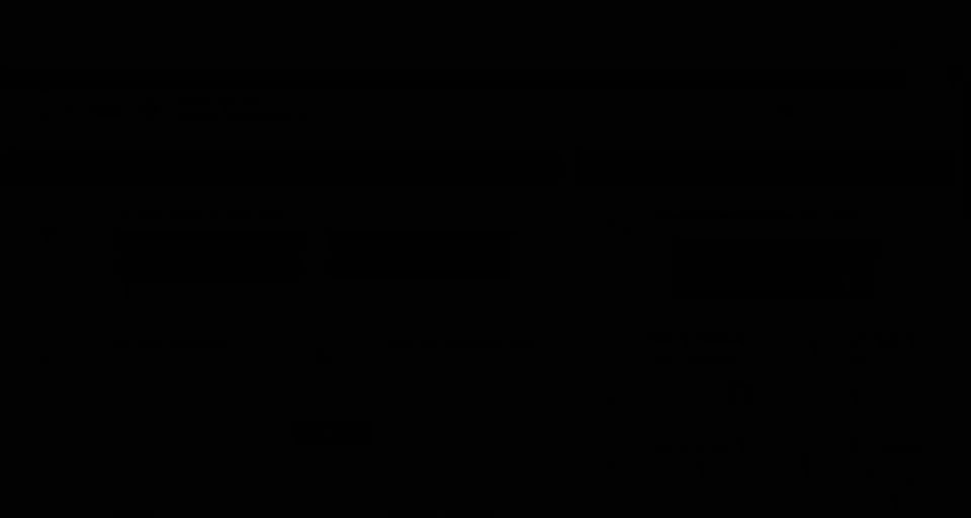
- Scroll the signed-in home page to review the SIR – 2026 services
{"action": "scroll", "coordinate": [405, 215], "scroll_direction": "down", "scroll_amount": 5}
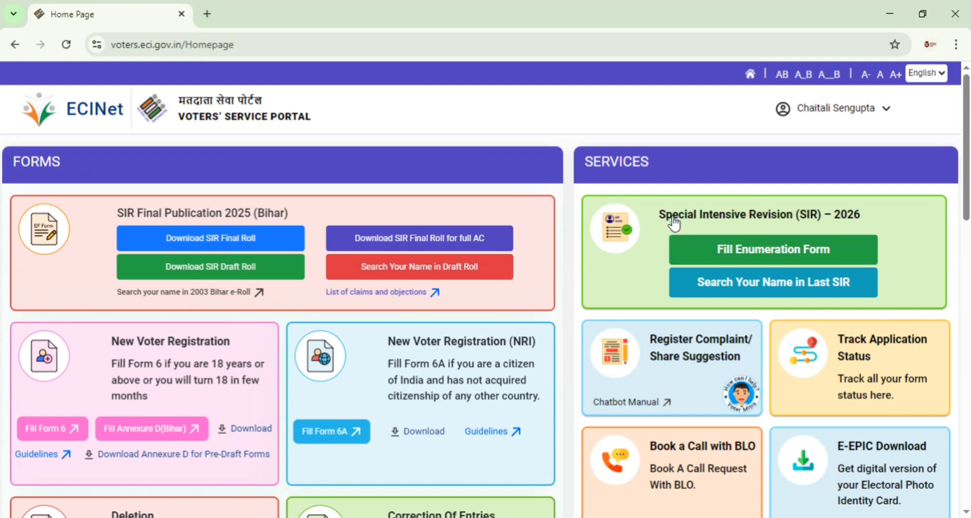
- Open the SIR 2026 enumeration form and select West Bengal as the state
{"action": "left_click", "coordinate": [767, 259]}
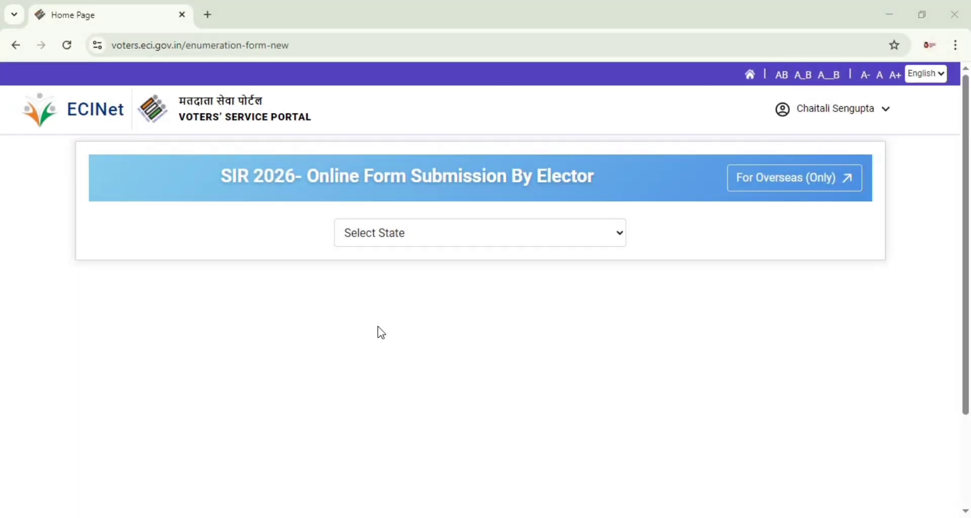
{"action": "left_click", "coordinate": [440, 235]}
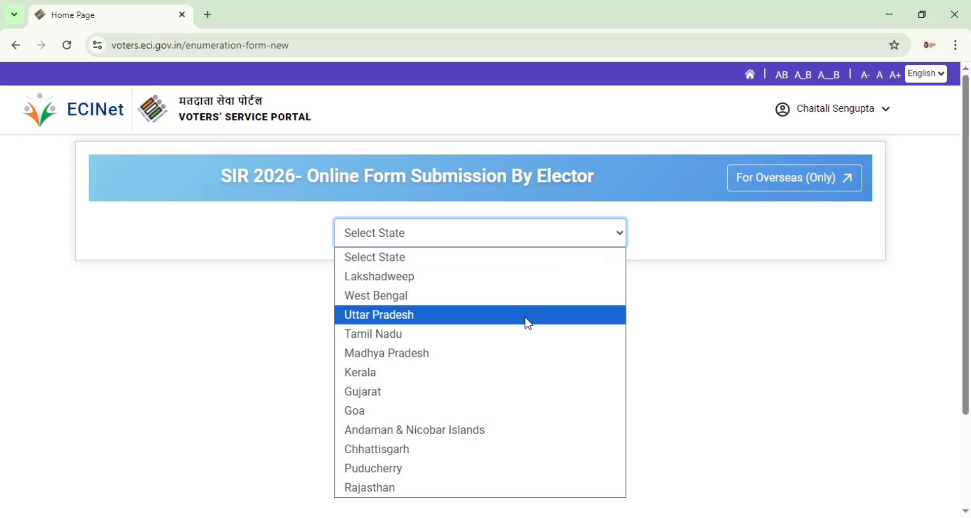
{"action": "left_click", "coordinate": [402, 296]}
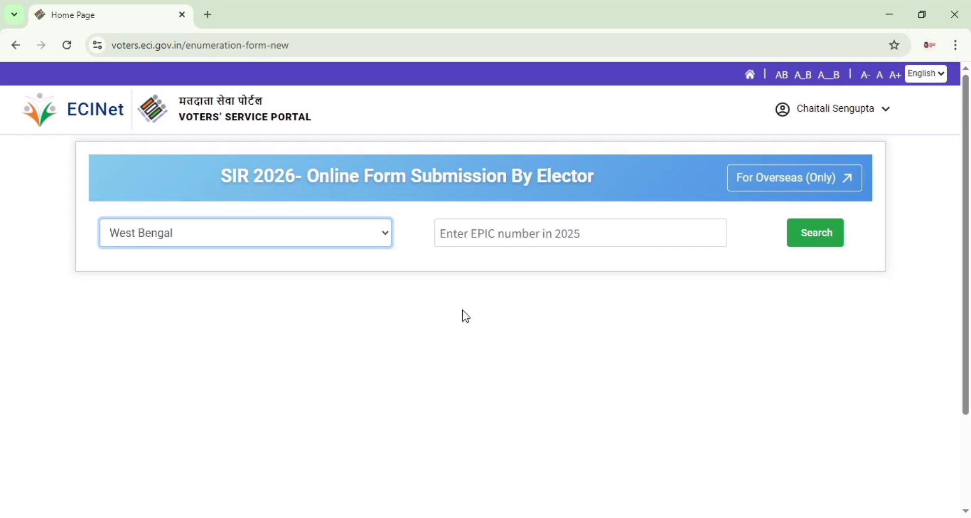
- Enter the elector's EPIC number and search to load the prefilled details
{"action": "left_click", "coordinate": [511, 230]}
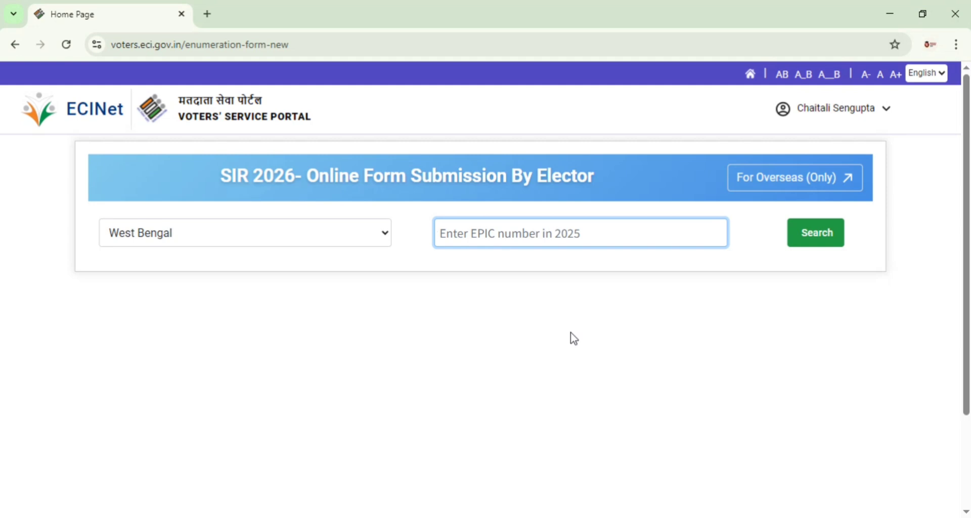
{"action": "left_click", "coordinate": [504, 241]}
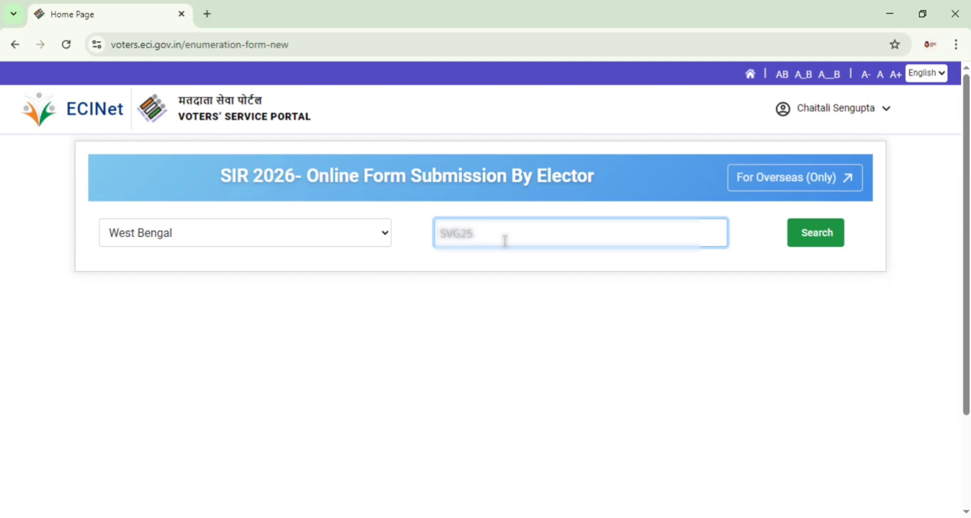
{"action": "left_click", "coordinate": [388, 415]}
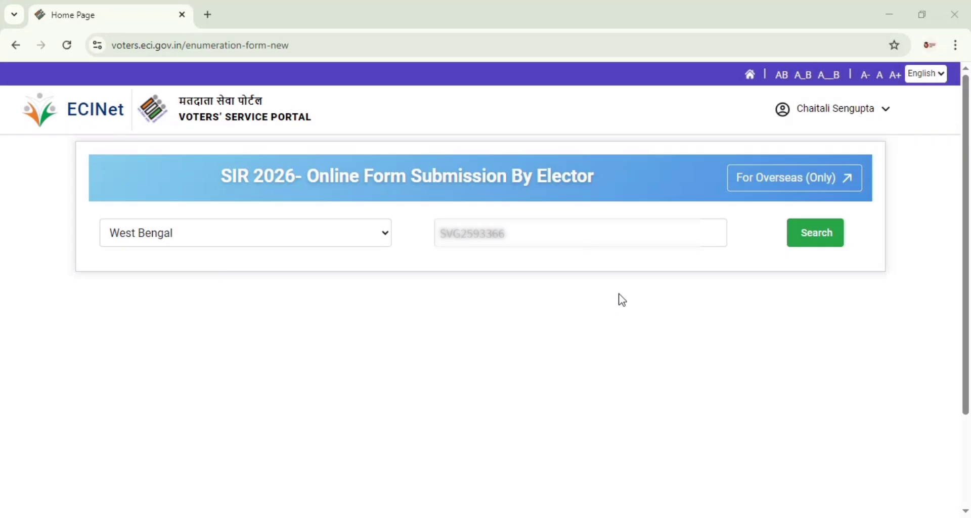
{"action": "left_click", "coordinate": [828, 240]}
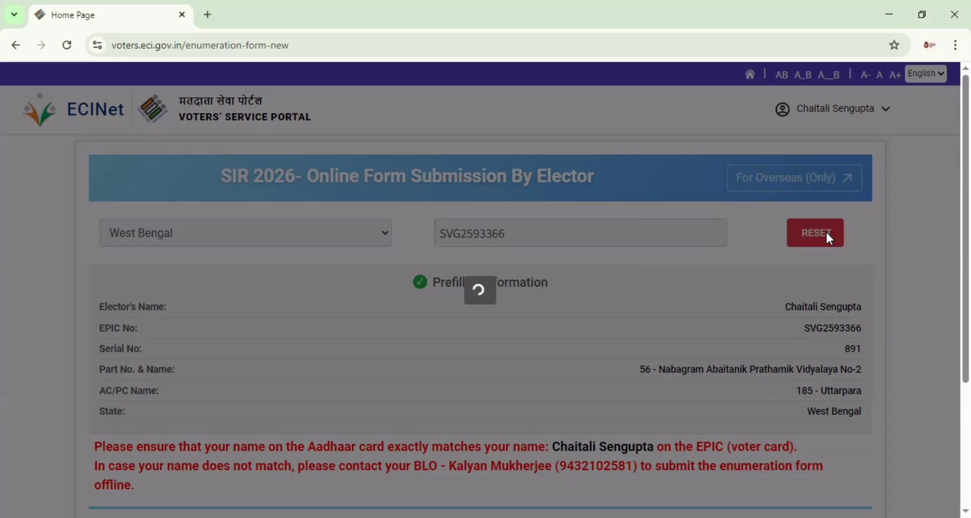
{"action": "scroll", "coordinate": [906, 253], "scroll_direction": "down", "scroll_amount": 1}
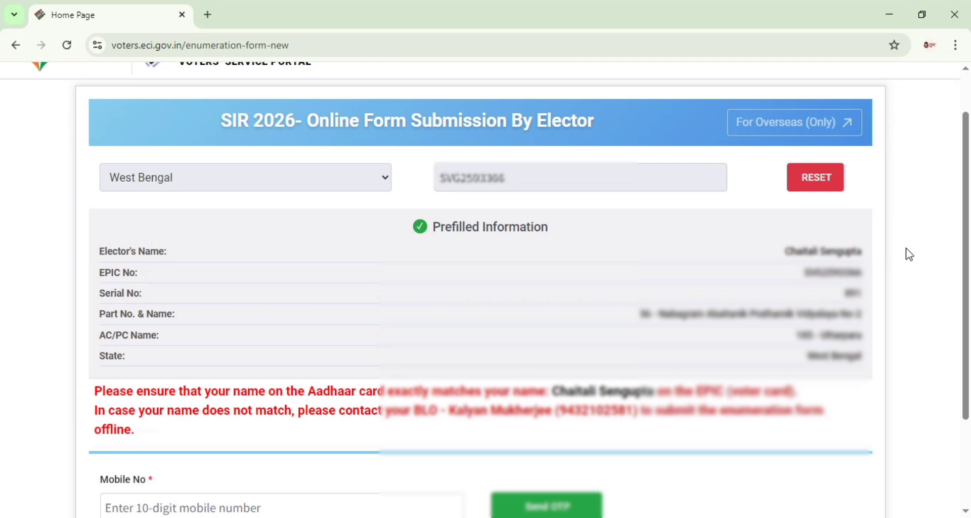
{"action": "scroll", "coordinate": [910, 255], "scroll_direction": "down", "scroll_amount": 2}
{"action": "scroll", "coordinate": [910, 254], "scroll_direction": "up", "scroll_amount": 4}
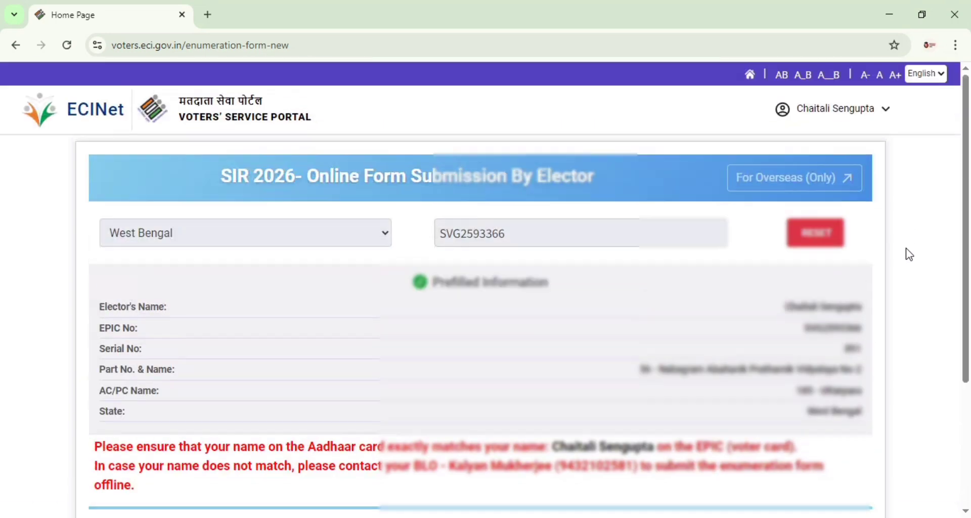
{"action": "scroll", "coordinate": [910, 254], "scroll_direction": "down", "scroll_amount": 1}
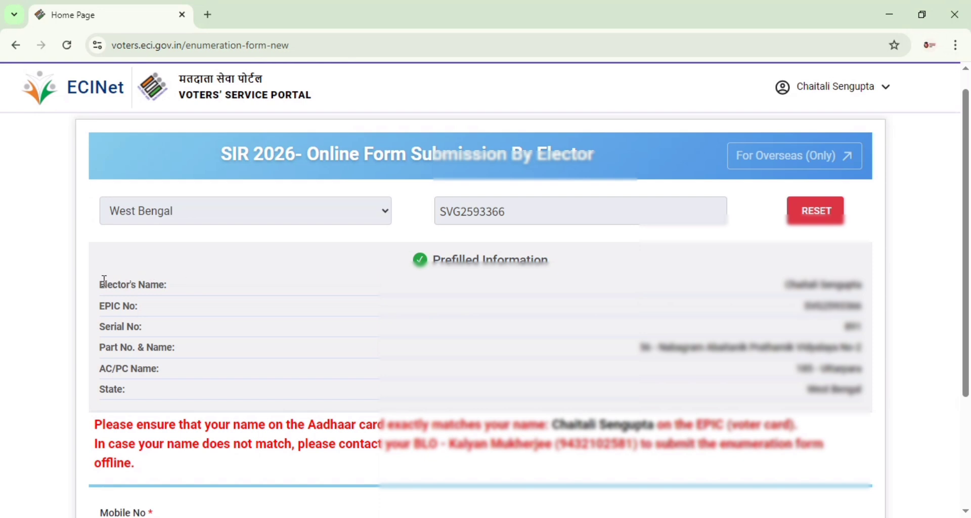
{"action": "left_click_drag", "start_coordinate": [102, 280], "coordinate": [271, 275]}
{"action": "left_click", "coordinate": [272, 276]}
{"action": "left_click_drag", "start_coordinate": [100, 306], "coordinate": [139, 307]}
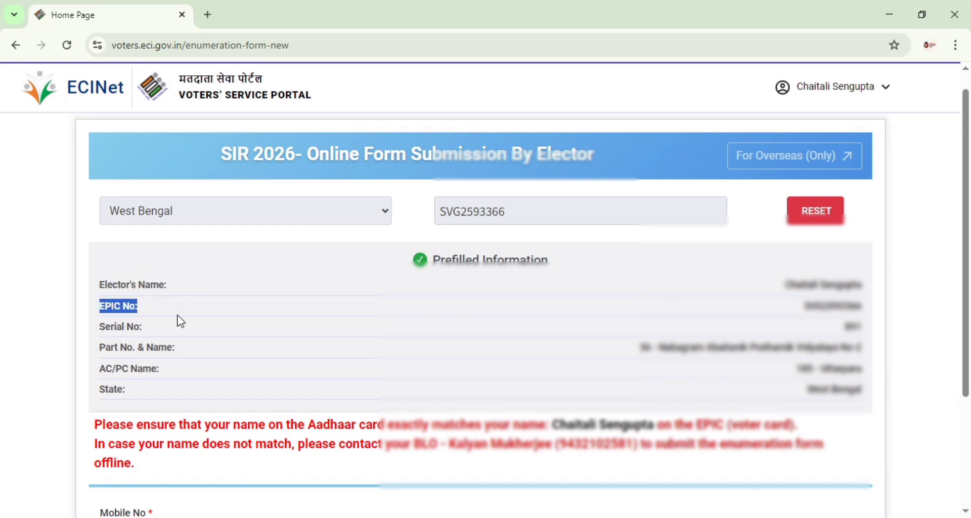
{"action": "left_click_drag", "start_coordinate": [100, 348], "coordinate": [211, 351]}
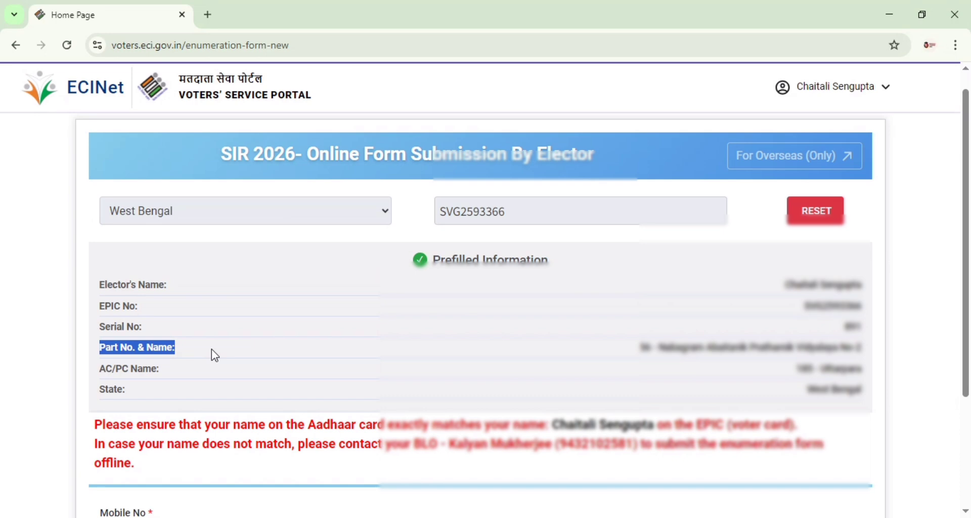
{"action": "scroll", "coordinate": [211, 349], "scroll_direction": "down", "scroll_amount": 2}
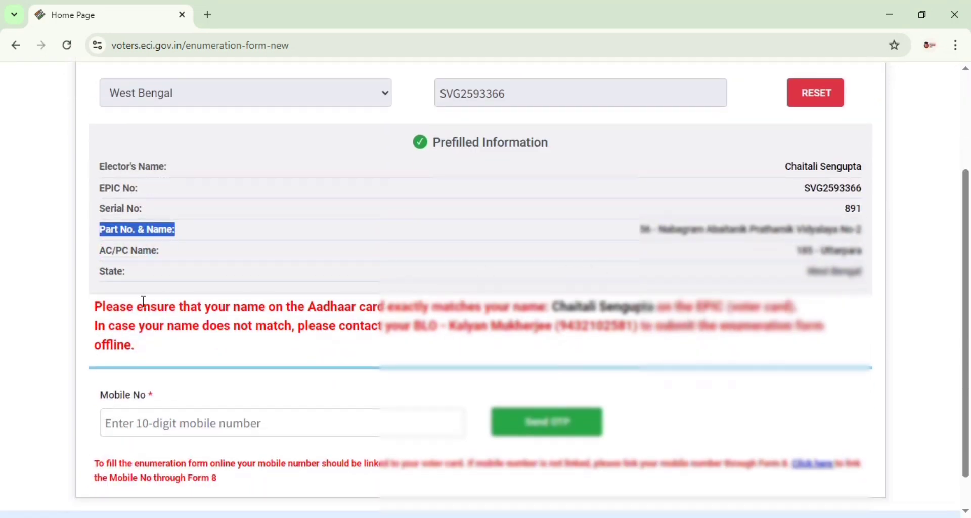
{"action": "left_click_drag", "start_coordinate": [85, 308], "coordinate": [198, 354]}
{"action": "left_click", "coordinate": [199, 354]}
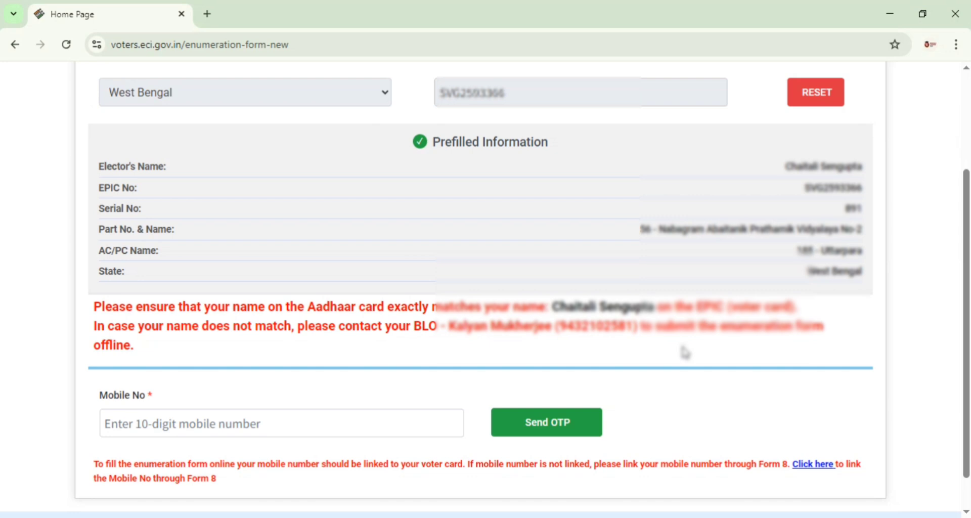
{"action": "left_click_drag", "start_coordinate": [299, 326], "coordinate": [647, 331]}
{"action": "double_click", "coordinate": [596, 326]}
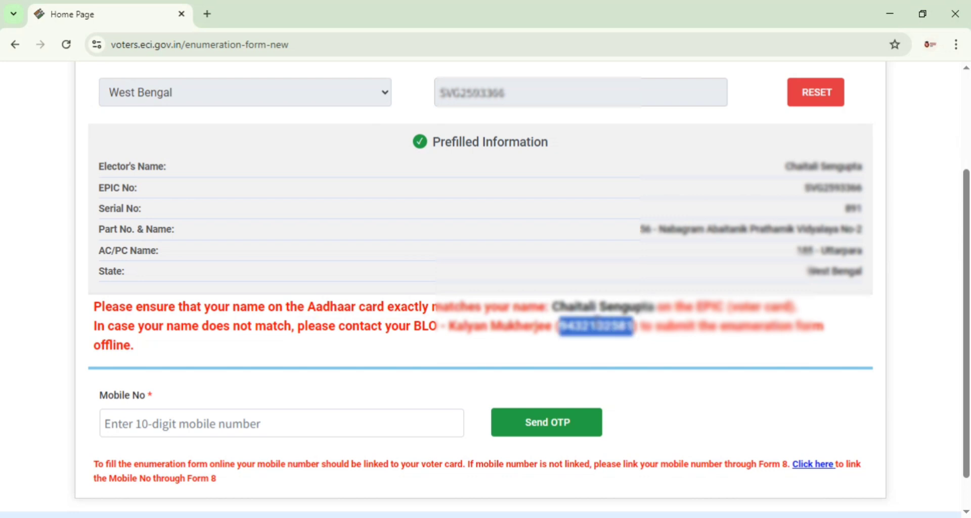
{"action": "left_click", "coordinate": [703, 353]}
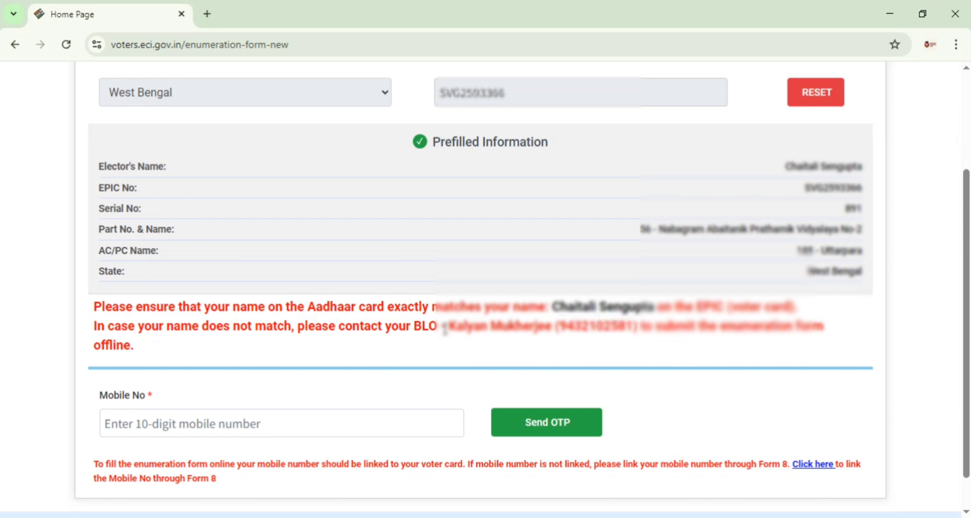
{"action": "scroll", "coordinate": [447, 329], "scroll_direction": "down", "scroll_amount": 1}
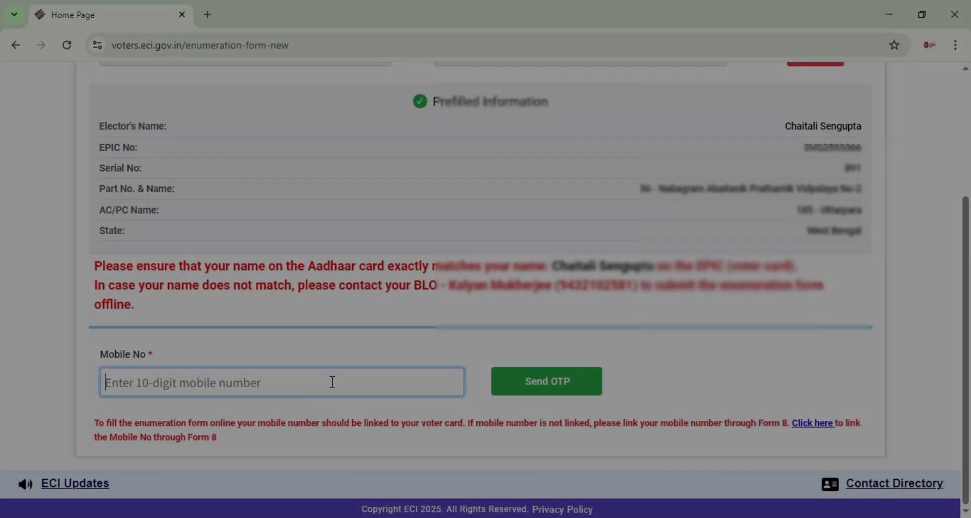
- Enter the elector's 10-digit mobile number and request an OTP for it
{"action": "left_click", "coordinate": [333, 382]}
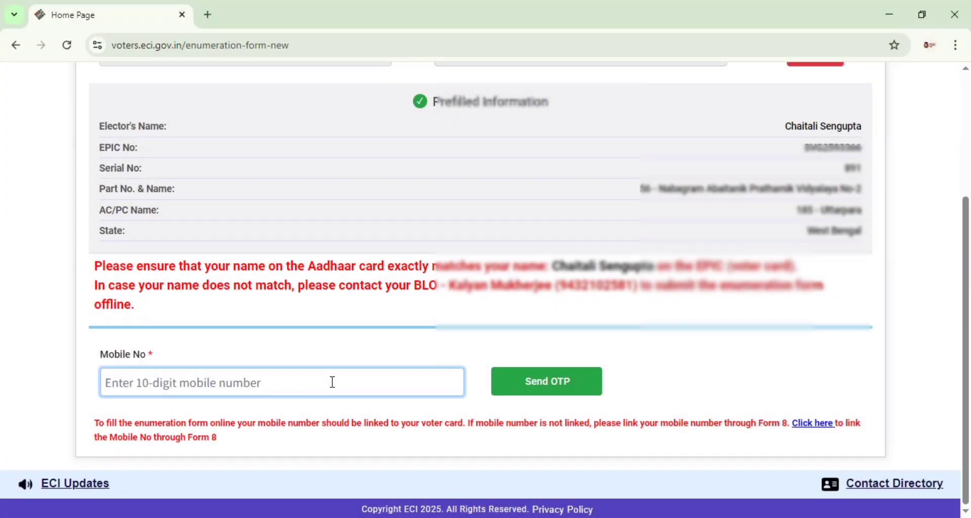
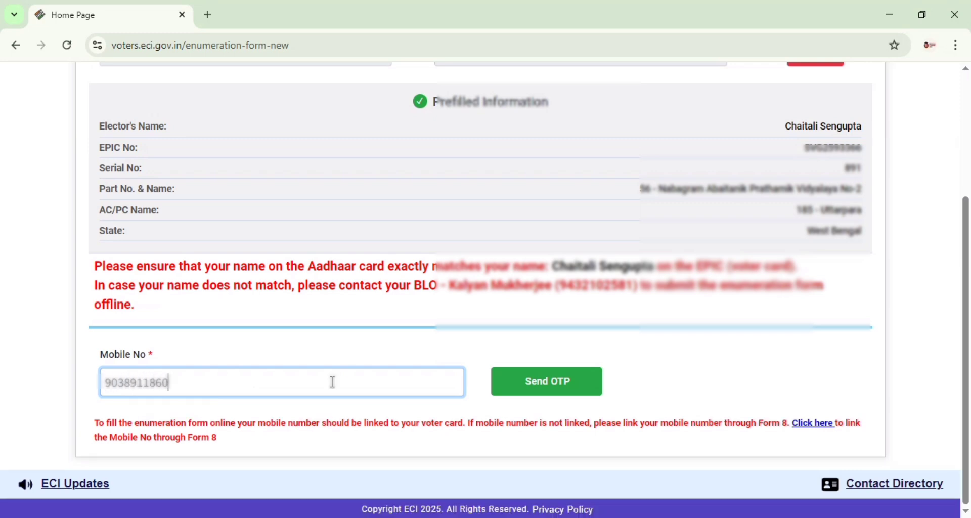
{"action": "left_click", "coordinate": [583, 381]}
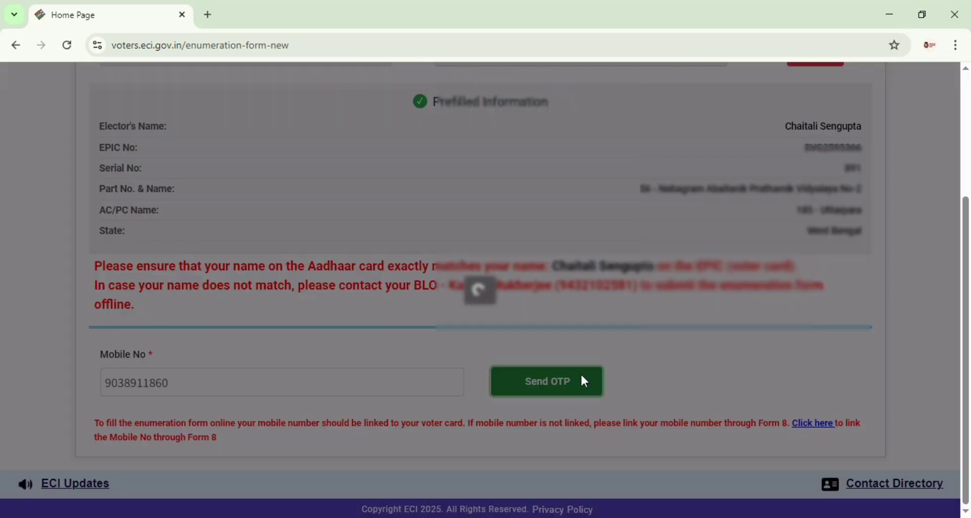
{"action": "left_click", "coordinate": [510, 280]}
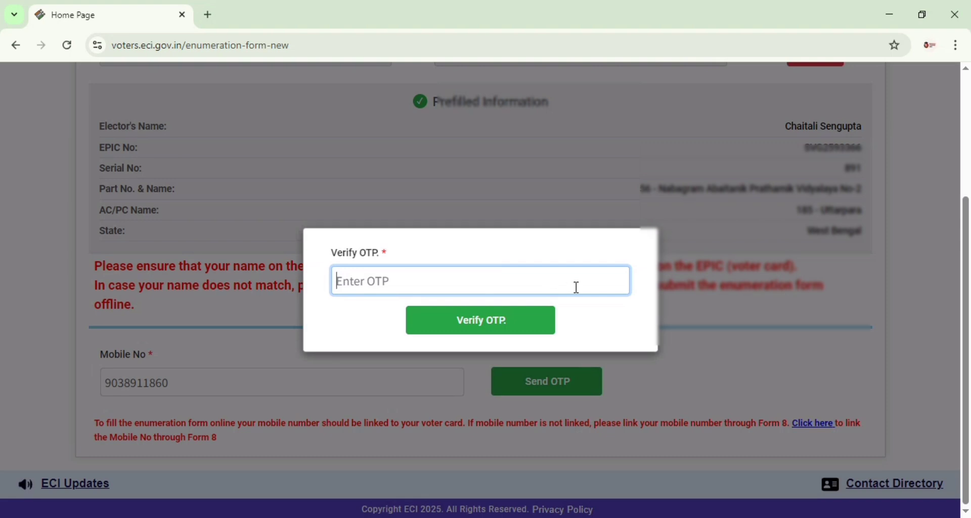
- Enter the received OTP and verify the mobile number
{"action": "left_click", "coordinate": [502, 330]}
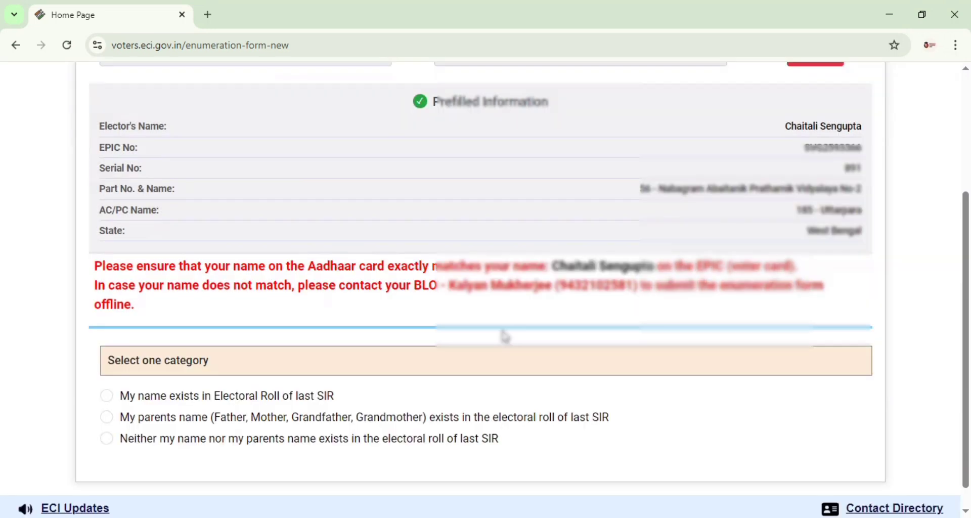
- Choose 'My name exists in Electoral Roll of last SIR', cancelling a switch to the parents' category
{"action": "scroll", "coordinate": [506, 336], "scroll_direction": "down", "scroll_amount": 1}
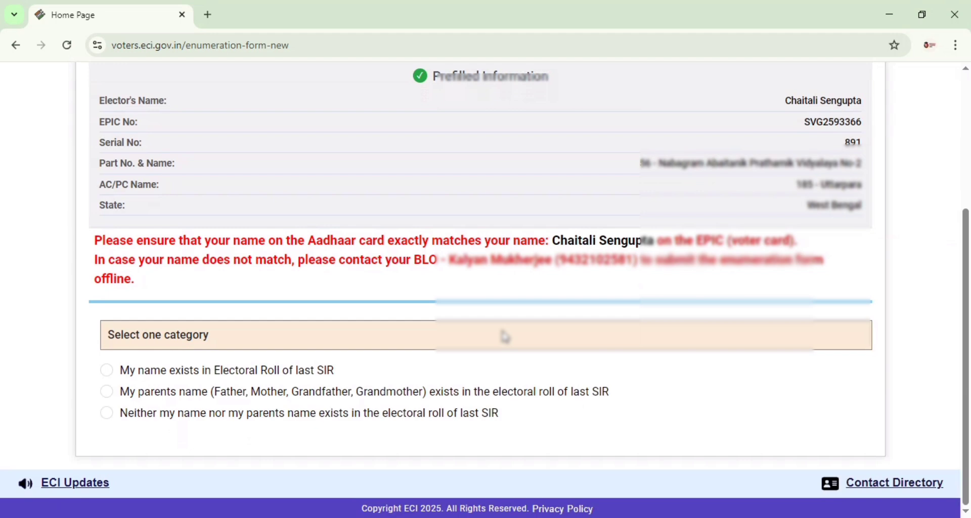
{"action": "left_click_drag", "start_coordinate": [105, 337], "coordinate": [235, 347]}
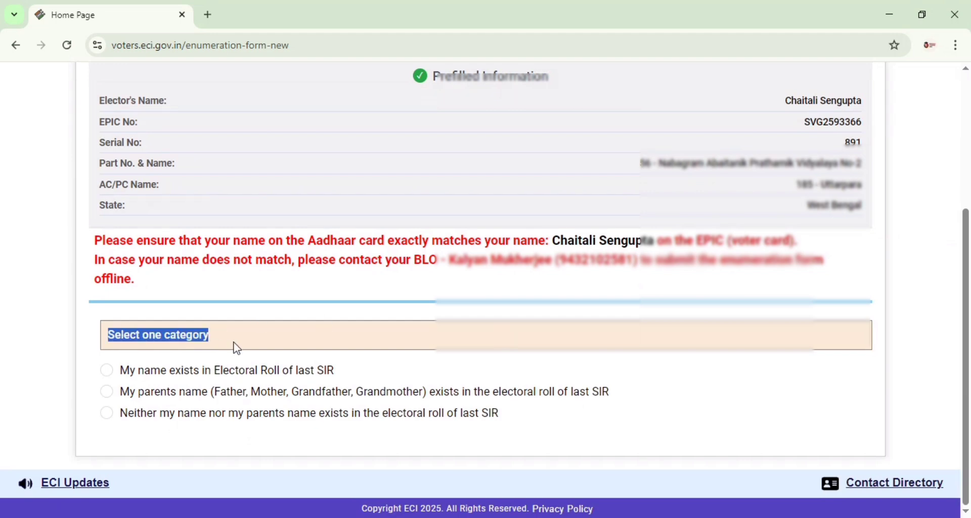
{"action": "left_click", "coordinate": [250, 348]}
{"action": "left_click_drag", "start_coordinate": [109, 342], "coordinate": [271, 353]}
{"action": "left_click", "coordinate": [273, 355]}
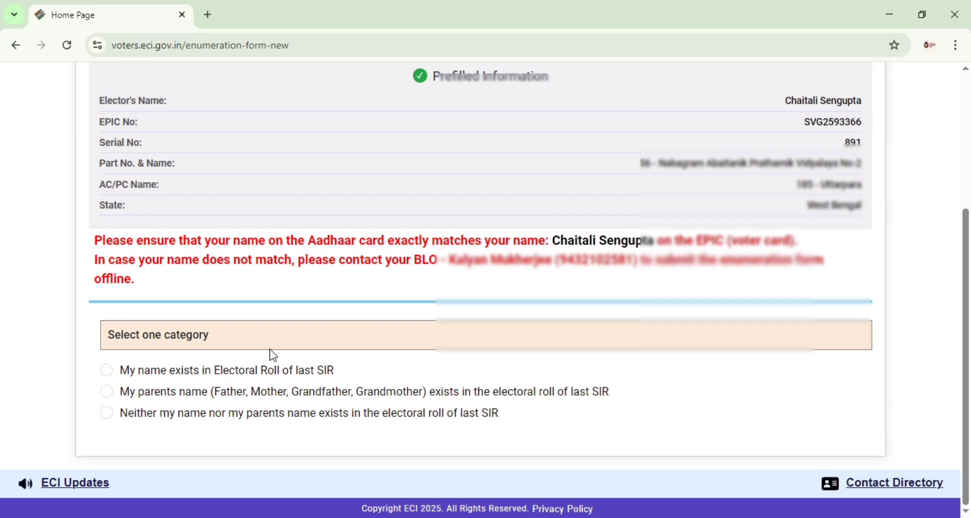
{"action": "left_click", "coordinate": [106, 371]}
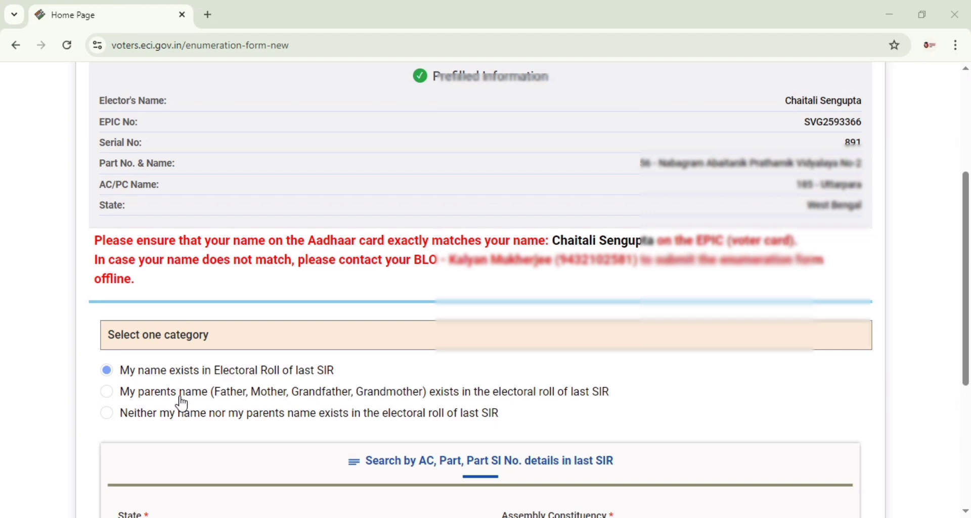
{"action": "left_click", "coordinate": [182, 398]}
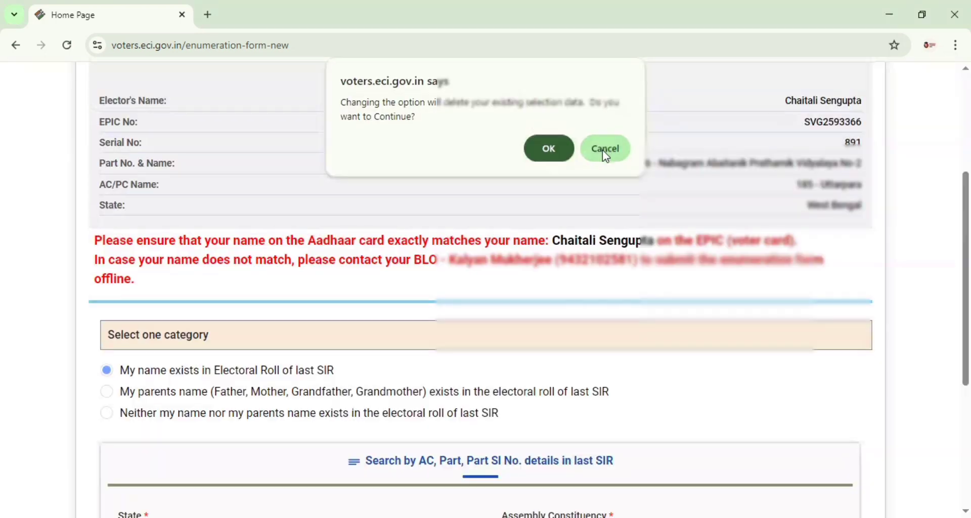
{"action": "left_click", "coordinate": [604, 149]}
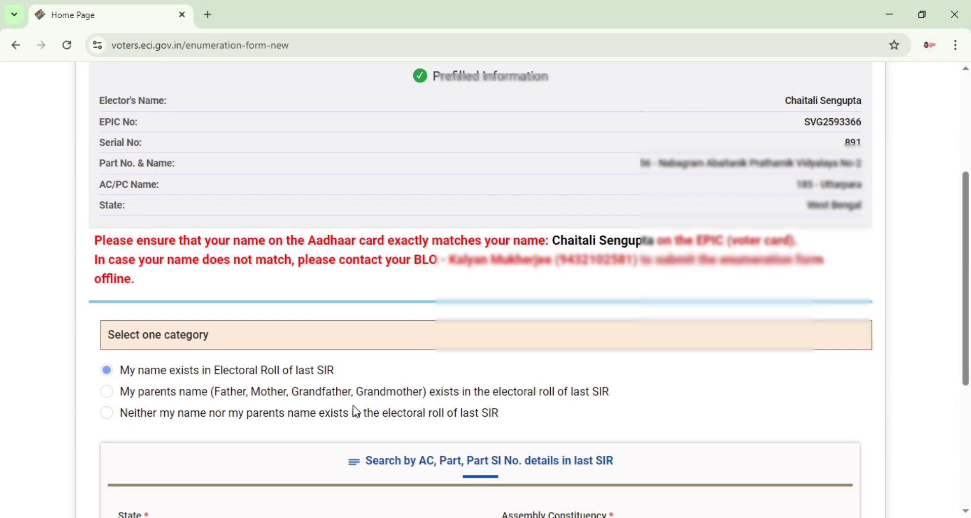
- Select S25-WEST BENGAL as the state for the last-SIR search
{"action": "left_click_drag", "start_coordinate": [969, 291], "coordinate": [970, 412]}
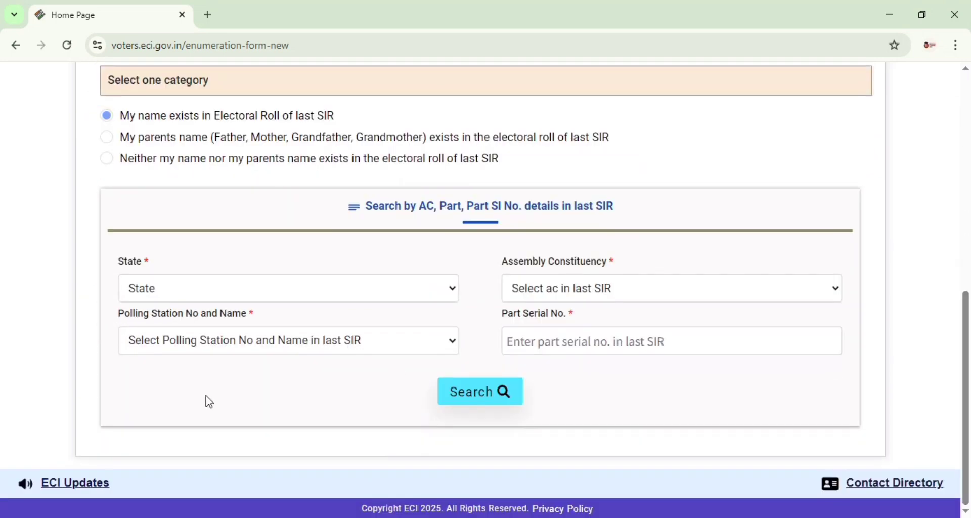
{"action": "left_click", "coordinate": [395, 292]}
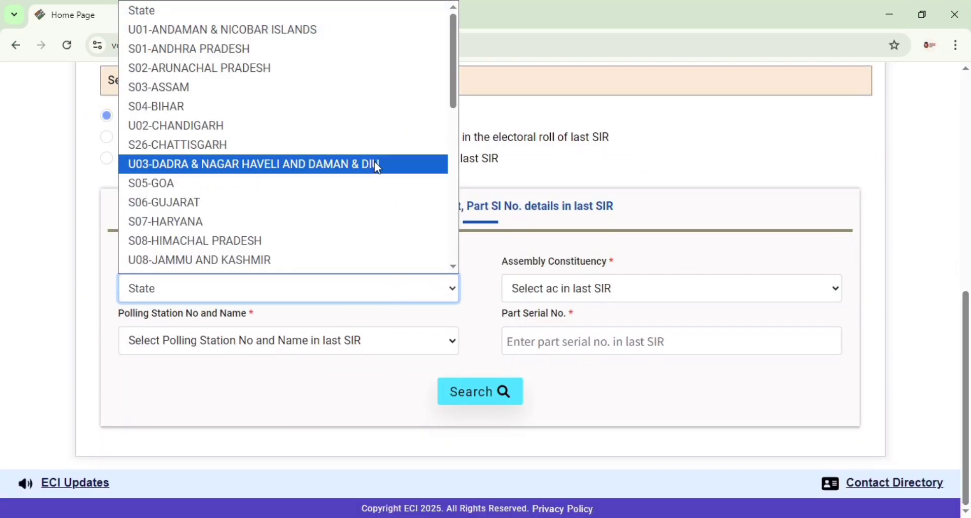
{"action": "left_click", "coordinate": [251, 403]}
{"action": "left_click", "coordinate": [336, 297]}
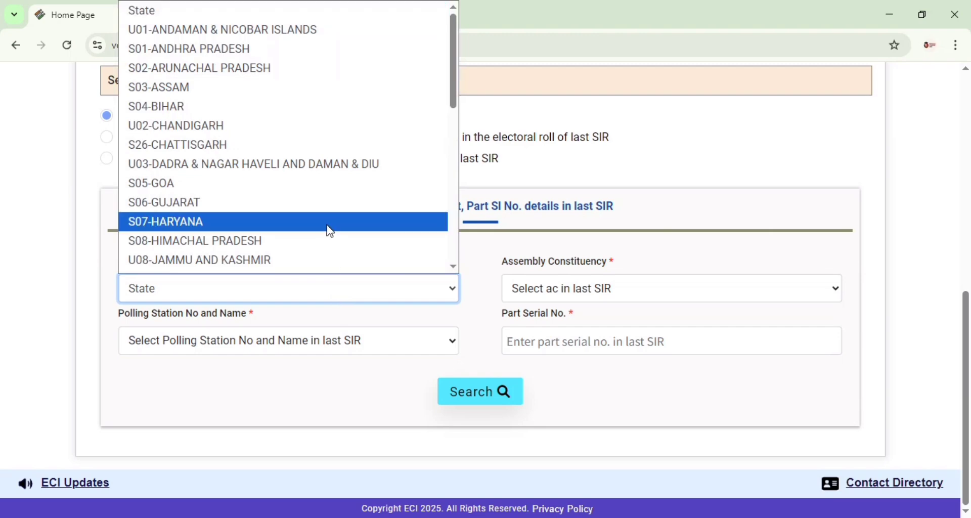
{"action": "scroll", "coordinate": [330, 231], "scroll_direction": "down", "scroll_amount": 4}
{"action": "scroll", "coordinate": [329, 231], "scroll_direction": "down", "scroll_amount": 3}
{"action": "left_click", "coordinate": [238, 264]}
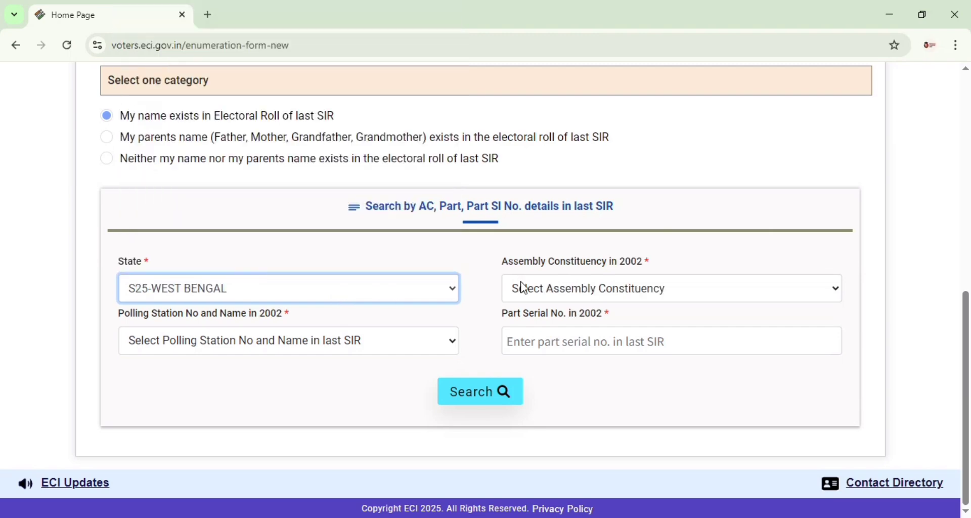
- Select 179-UTTARPARA as the 2002 assembly constituency
{"action": "left_click", "coordinate": [588, 290]}
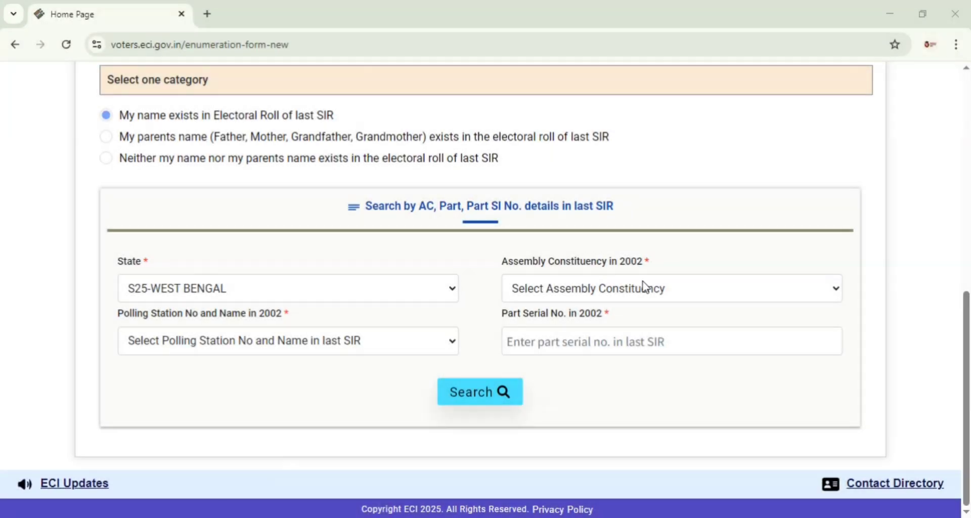
{"action": "left_click", "coordinate": [645, 287]}
{"action": "scroll", "coordinate": [665, 128], "scroll_direction": "down", "scroll_amount": 20}
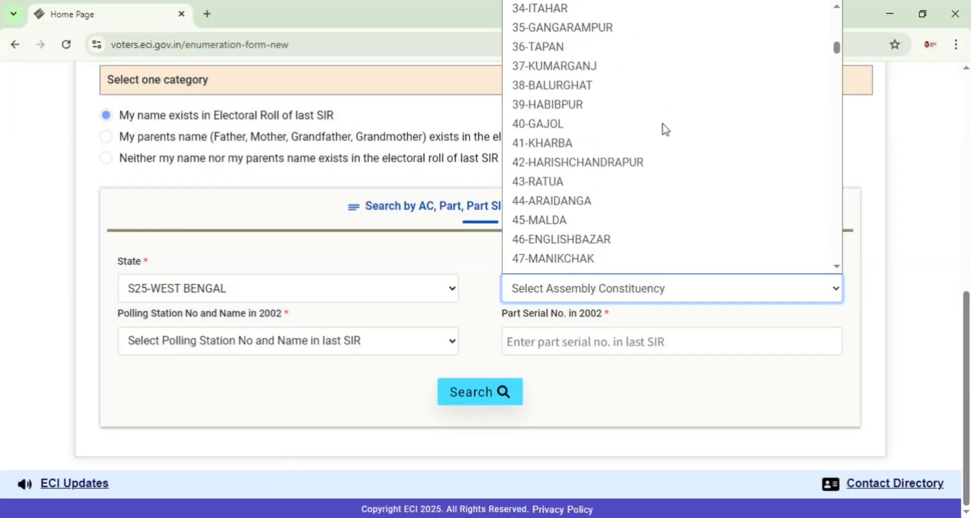
{"action": "scroll", "coordinate": [665, 129], "scroll_direction": "down", "scroll_amount": 19}
{"action": "scroll", "coordinate": [665, 129], "scroll_direction": "up", "scroll_amount": 7}
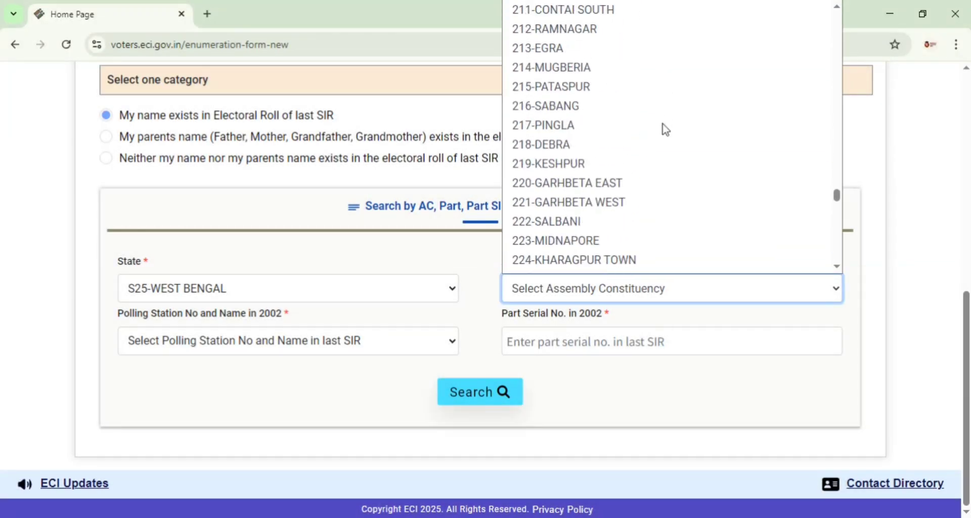
{"action": "scroll", "coordinate": [665, 129], "scroll_direction": "up", "scroll_amount": 5}
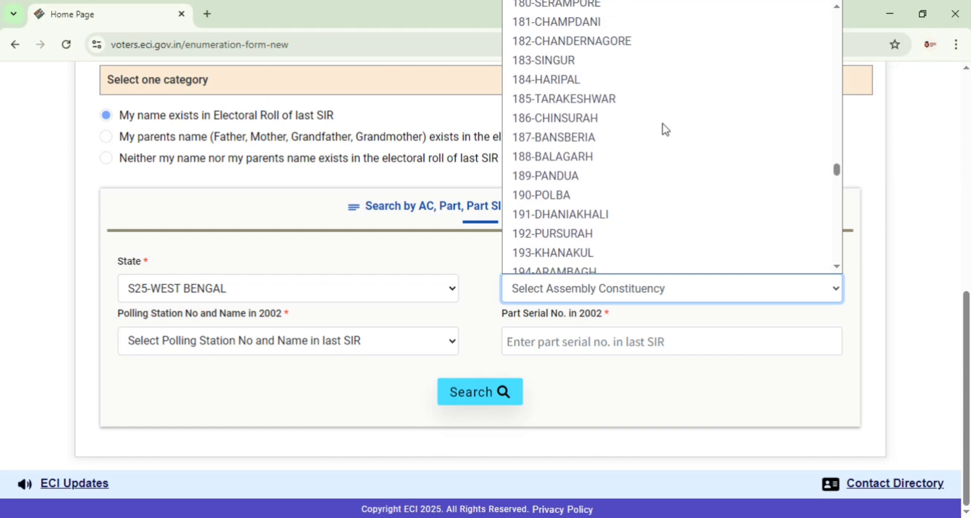
{"action": "scroll", "coordinate": [666, 129], "scroll_direction": "up", "scroll_amount": 2}
{"action": "left_click", "coordinate": [583, 63]}
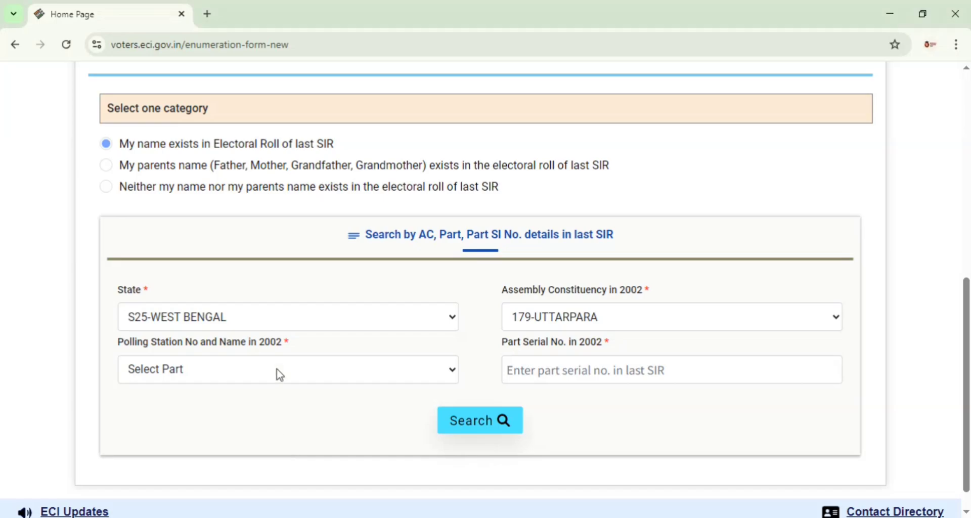
- Pick polling station 43-43 NABAGRAM ABAITANIK PRATHAMIK BIDYALAYA NO. 2 from the 2002 station list
{"action": "left_click", "coordinate": [279, 374]}
{"action": "left_click", "coordinate": [280, 375]}
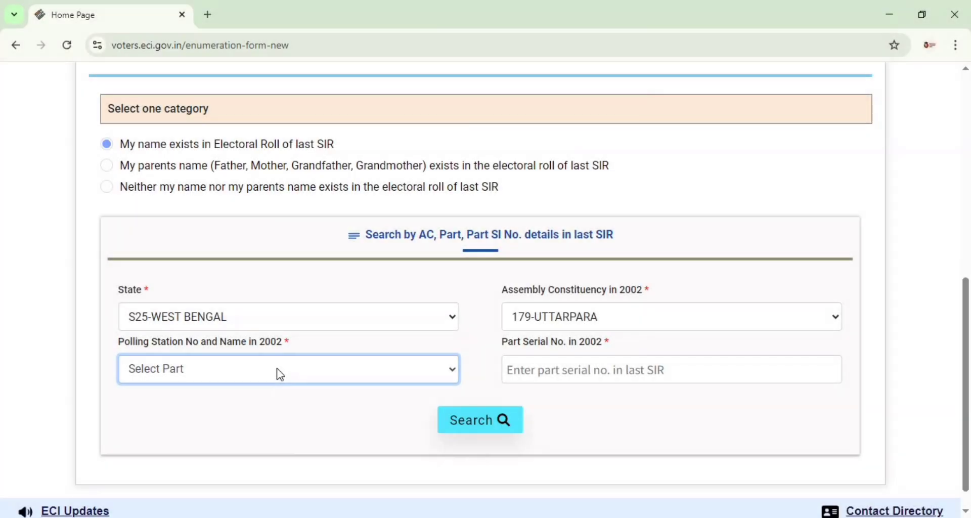
{"action": "left_click", "coordinate": [279, 374]}
{"action": "left_click", "coordinate": [91, 316]}
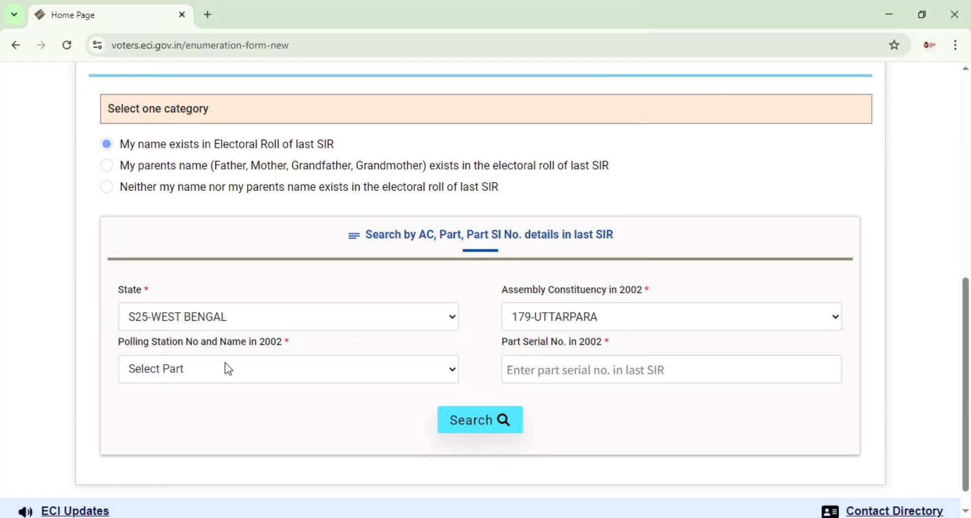
{"action": "left_click", "coordinate": [297, 375]}
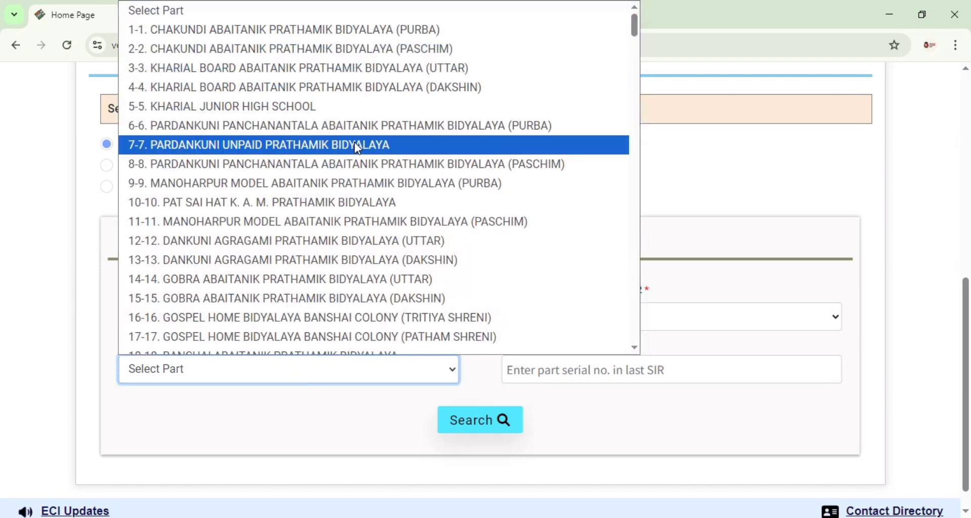
{"action": "scroll", "coordinate": [309, 385], "scroll_direction": "down", "scroll_amount": 1}
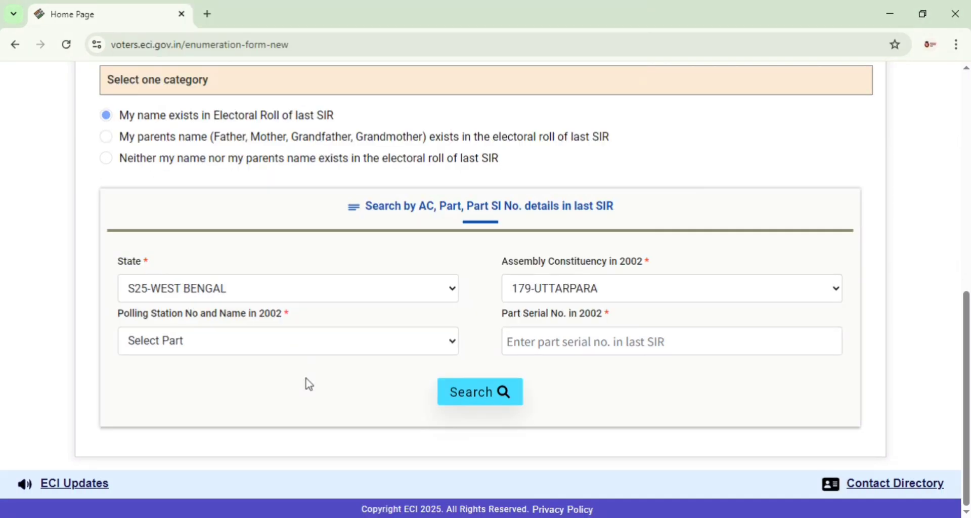
{"action": "left_click", "coordinate": [336, 352]}
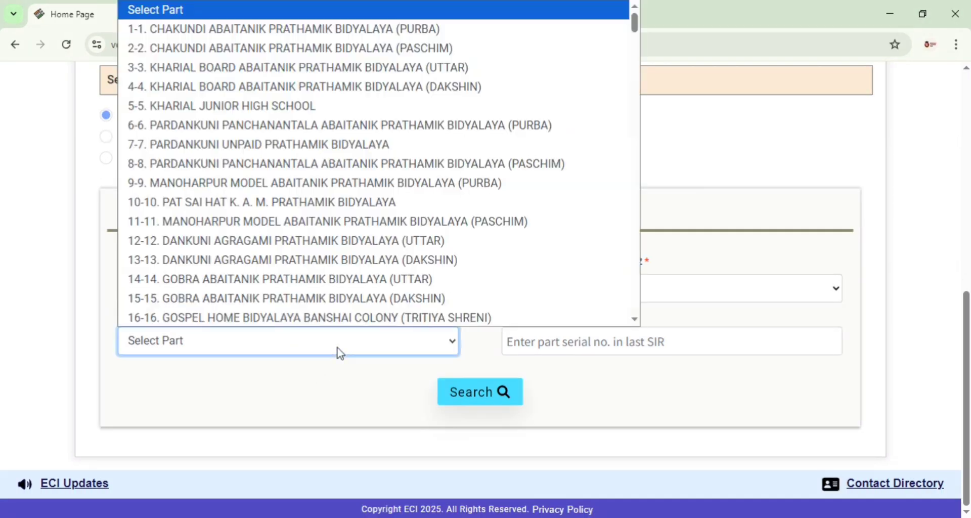
{"action": "scroll", "coordinate": [445, 209], "scroll_direction": "down", "scroll_amount": 3}
{"action": "scroll", "coordinate": [444, 209], "scroll_direction": "down", "scroll_amount": 7}
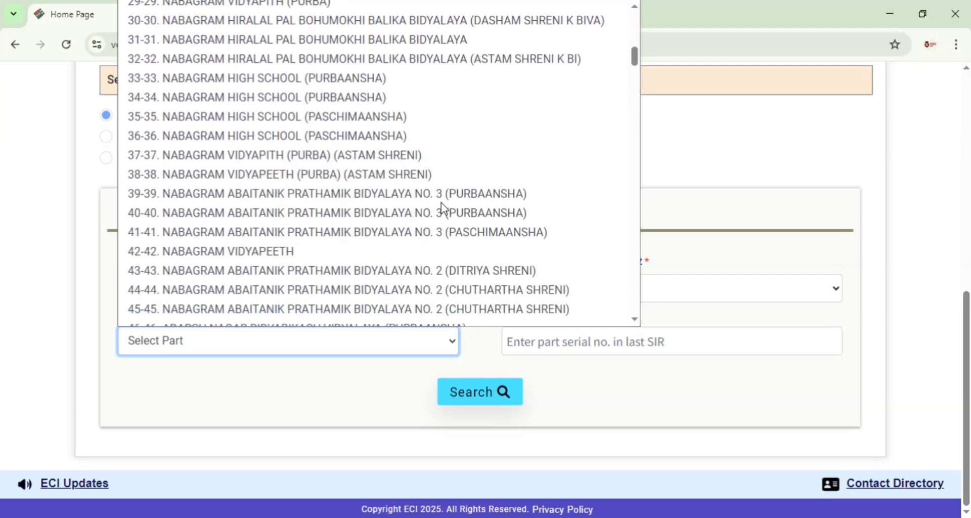
{"action": "scroll", "coordinate": [441, 202], "scroll_direction": "down", "scroll_amount": 1}
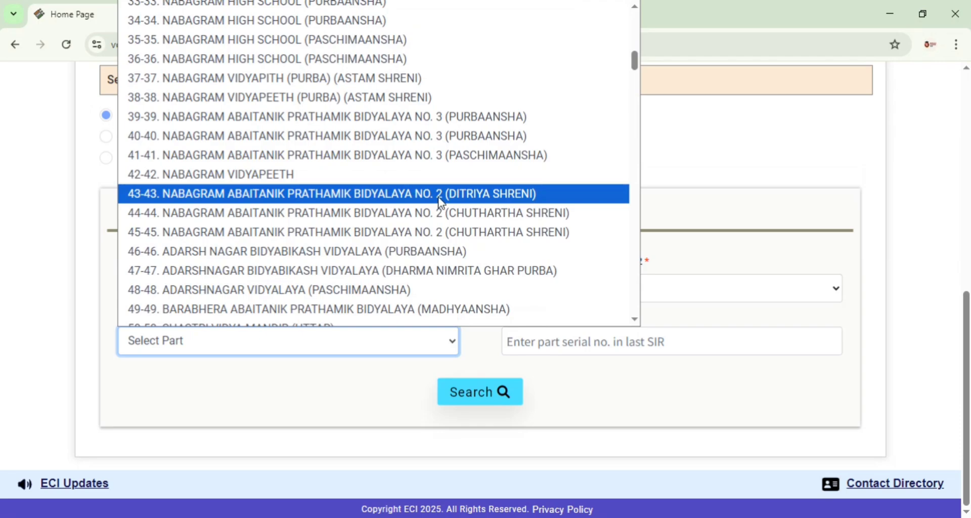
{"action": "left_click", "coordinate": [441, 194]}
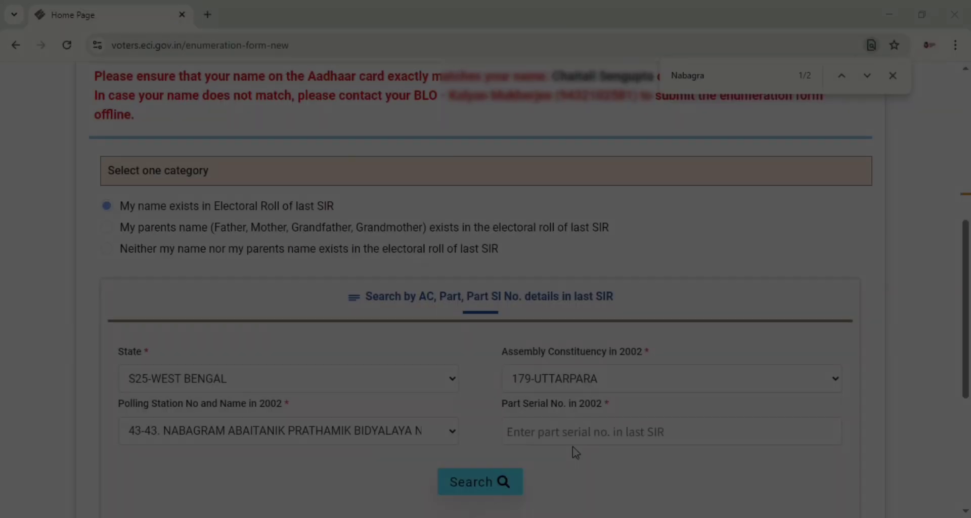
{"action": "left_click", "coordinate": [571, 437]}
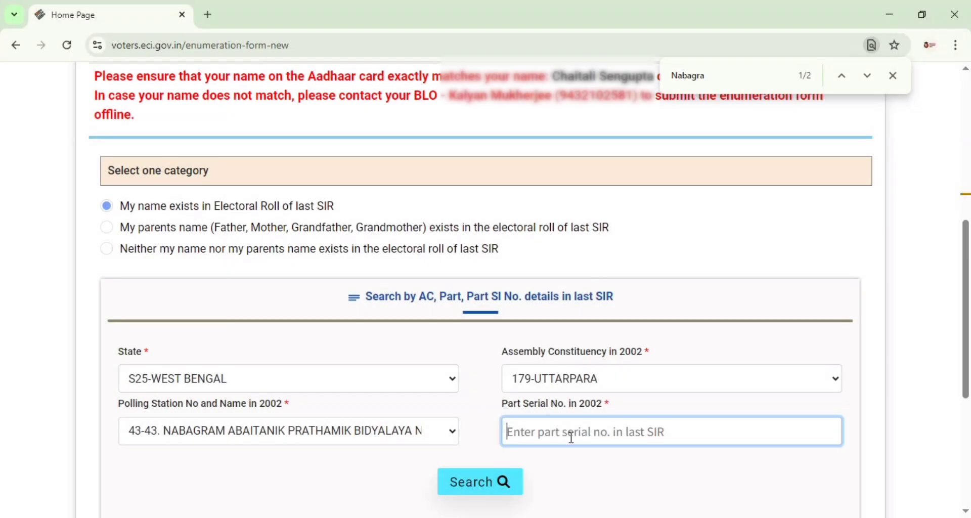
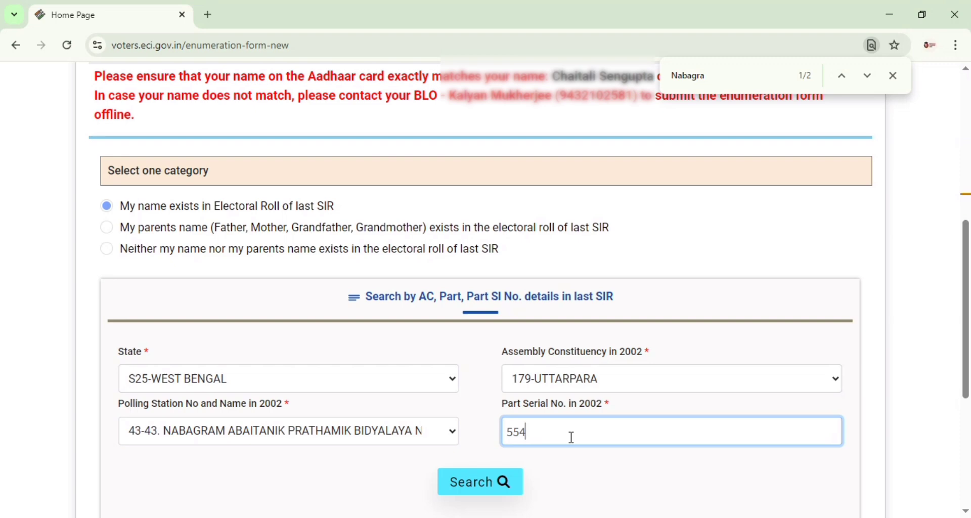
{"action": "left_click", "coordinate": [894, 76]}
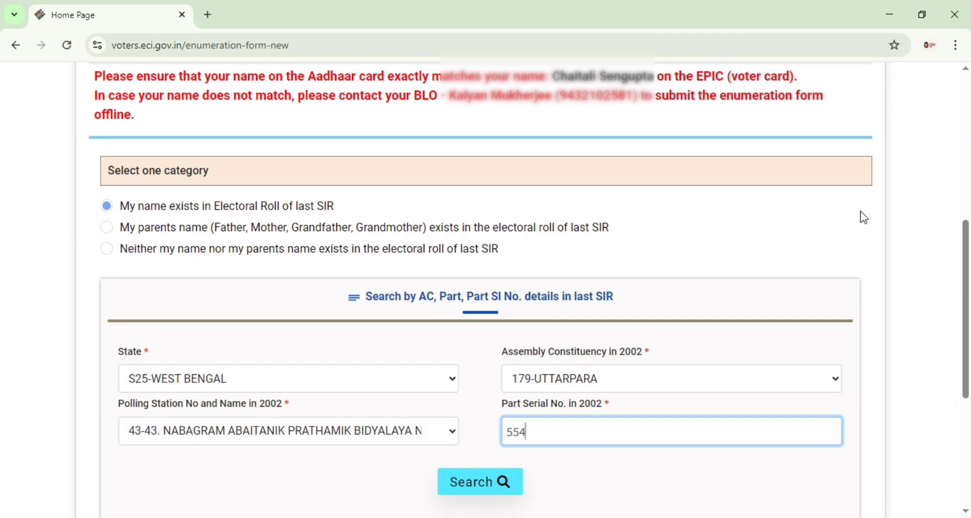
{"action": "scroll", "coordinate": [863, 218], "scroll_direction": "down", "scroll_amount": 3}
{"action": "scroll", "coordinate": [861, 217], "scroll_direction": "up", "scroll_amount": 3}
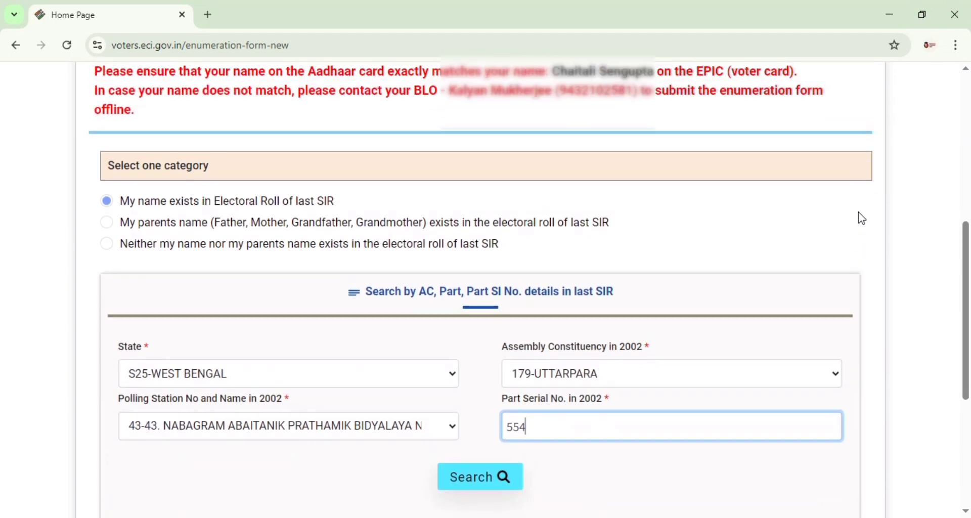
{"action": "left_click", "coordinate": [512, 483]}
{"action": "scroll", "coordinate": [860, 277], "scroll_direction": "down", "scroll_amount": 4}
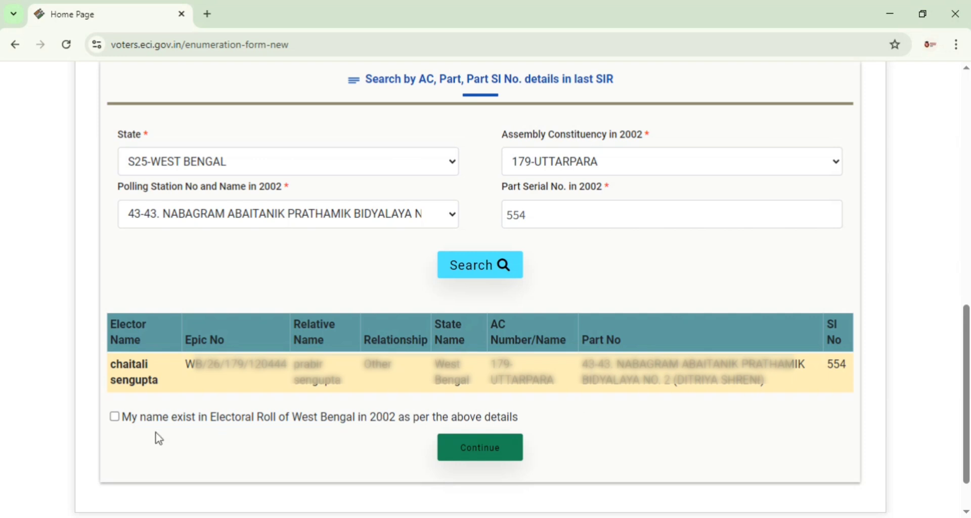
- Tick 'My name exist in Electoral Roll of West Bengal in 2002' and continue to Personal Details
{"action": "left_click_drag", "start_coordinate": [122, 418], "coordinate": [550, 420]}
{"action": "left_click", "coordinate": [549, 419]}
{"action": "left_click", "coordinate": [116, 417]}
{"action": "left_click", "coordinate": [497, 460]}
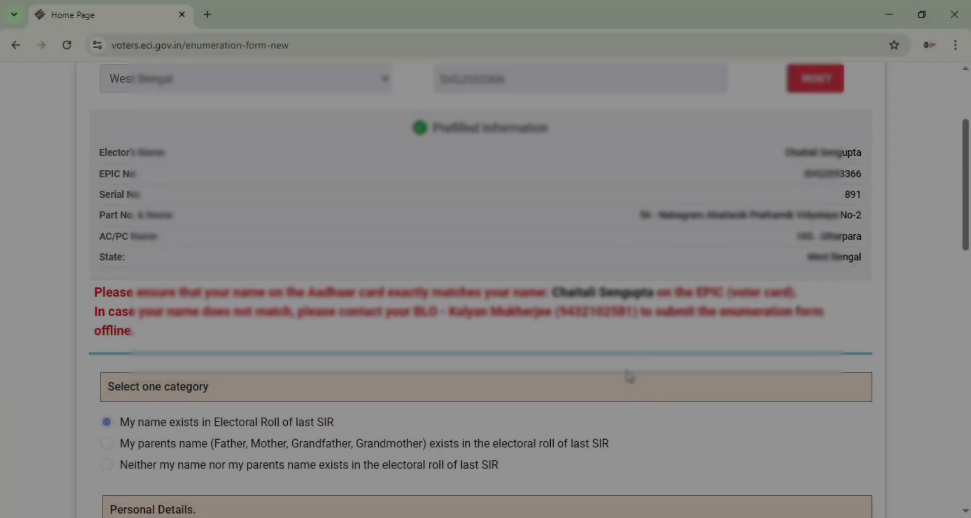
{"action": "scroll", "coordinate": [628, 377], "scroll_direction": "down", "scroll_amount": 5}
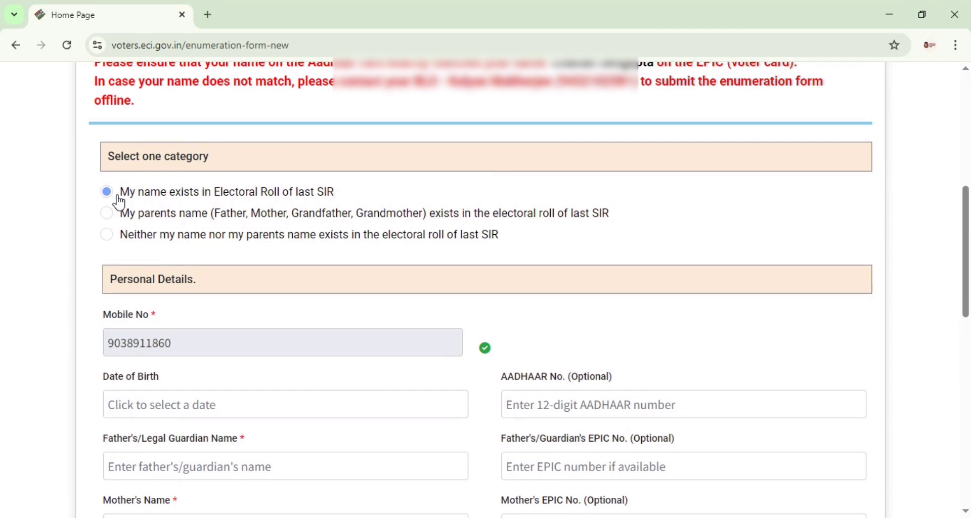
{"action": "scroll", "coordinate": [119, 203], "scroll_direction": "down", "scroll_amount": 3}
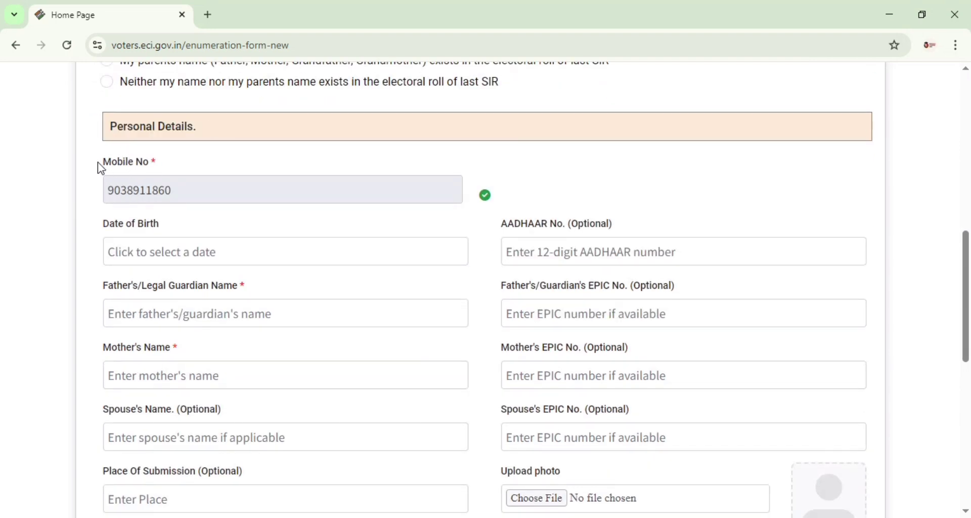
{"action": "left_click_drag", "start_coordinate": [98, 161], "coordinate": [192, 164]}
{"action": "left_click", "coordinate": [192, 164]}
{"action": "left_click_drag", "start_coordinate": [109, 191], "coordinate": [236, 190]}
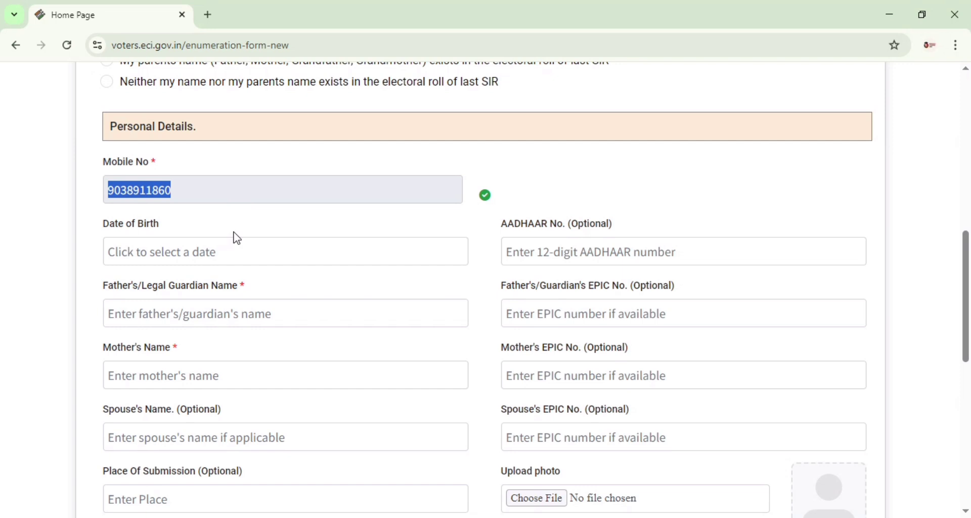
{"action": "scroll", "coordinate": [237, 238], "scroll_direction": "up", "scroll_amount": 5}
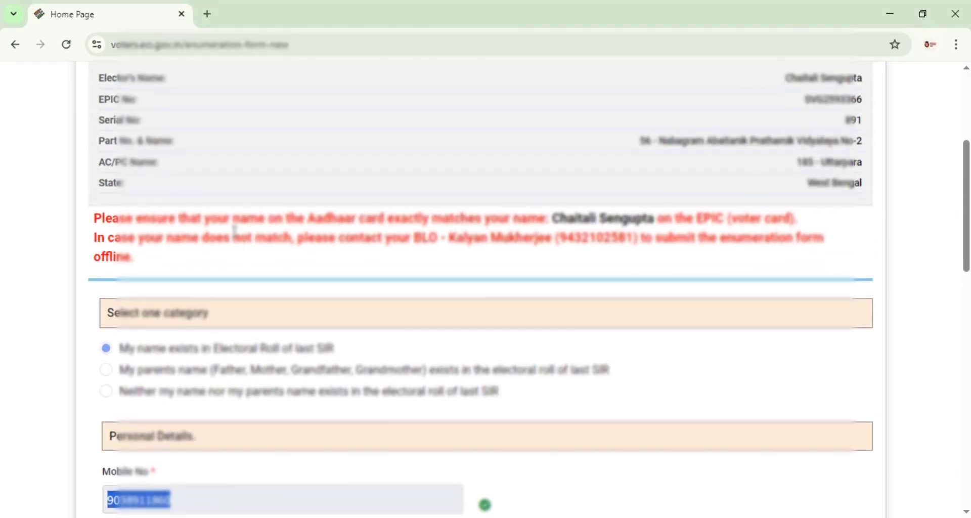
{"action": "scroll", "coordinate": [234, 231], "scroll_direction": "down", "scroll_amount": 1}
{"action": "scroll", "coordinate": [234, 232], "scroll_direction": "up", "scroll_amount": 5}
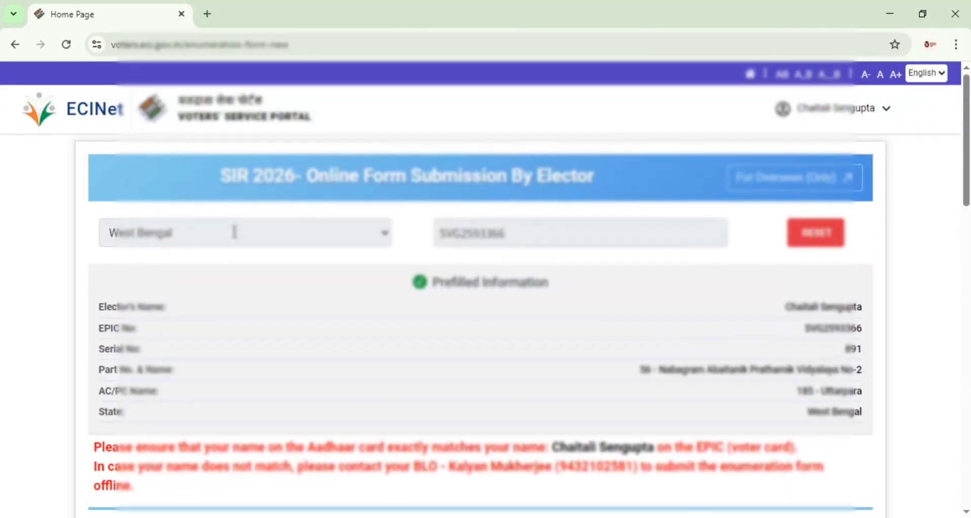
{"action": "scroll", "coordinate": [235, 233], "scroll_direction": "down", "scroll_amount": 4}
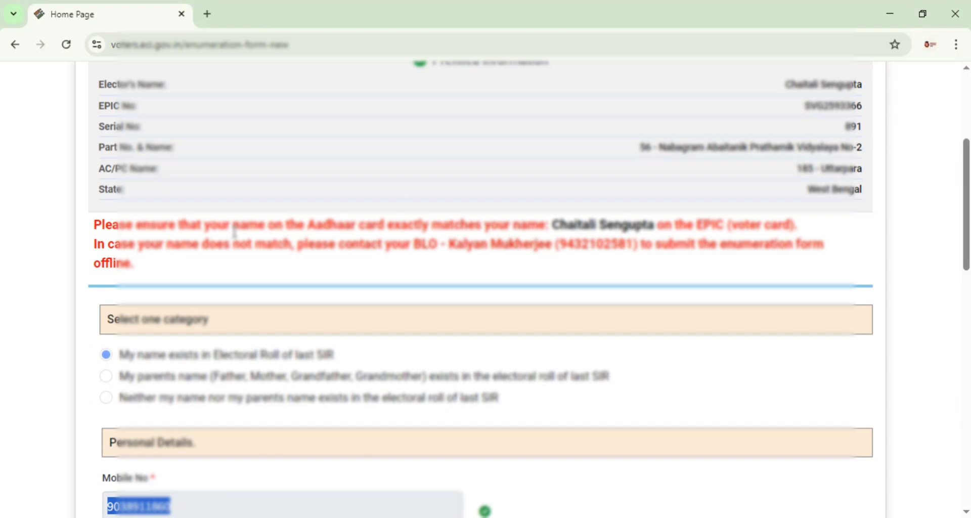
{"action": "scroll", "coordinate": [235, 232], "scroll_direction": "down", "scroll_amount": 4}
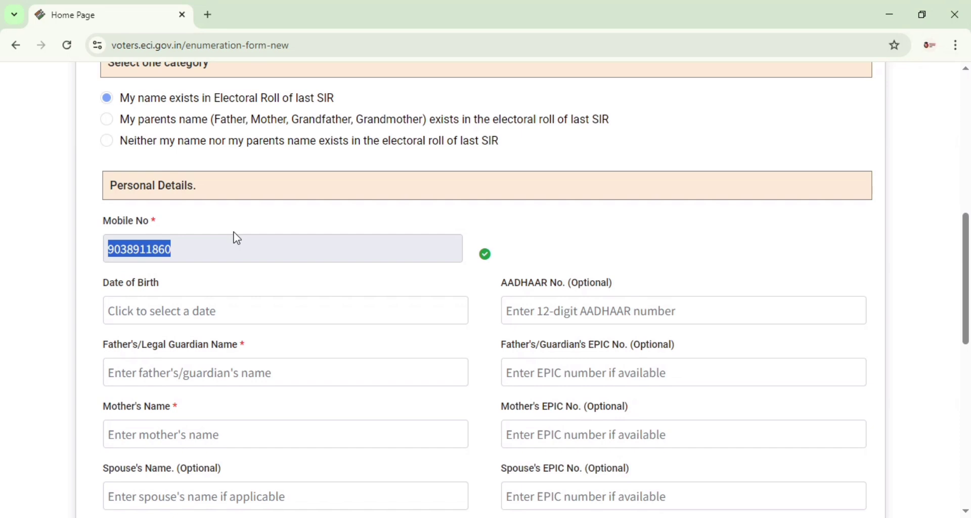
{"action": "scroll", "coordinate": [238, 238], "scroll_direction": "down", "scroll_amount": 1}
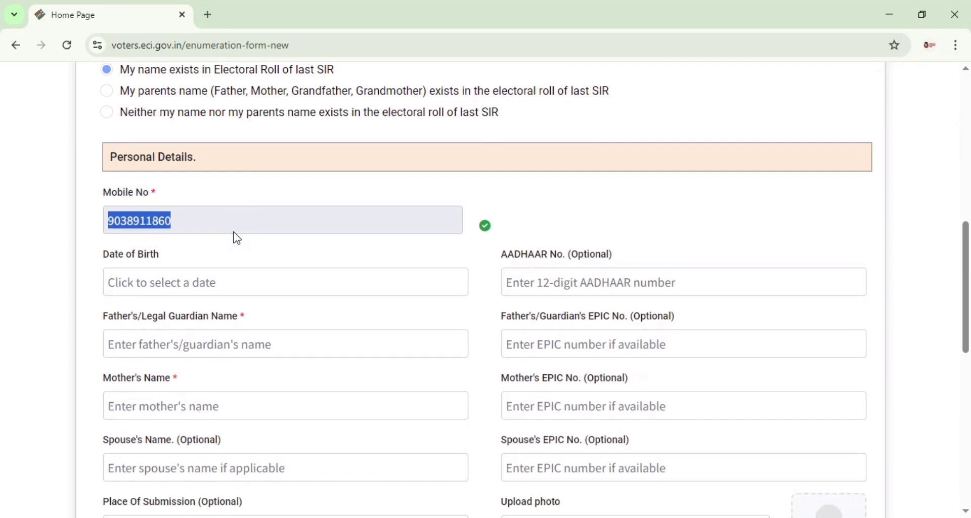
{"action": "scroll", "coordinate": [238, 238], "scroll_direction": "down", "scroll_amount": 1}
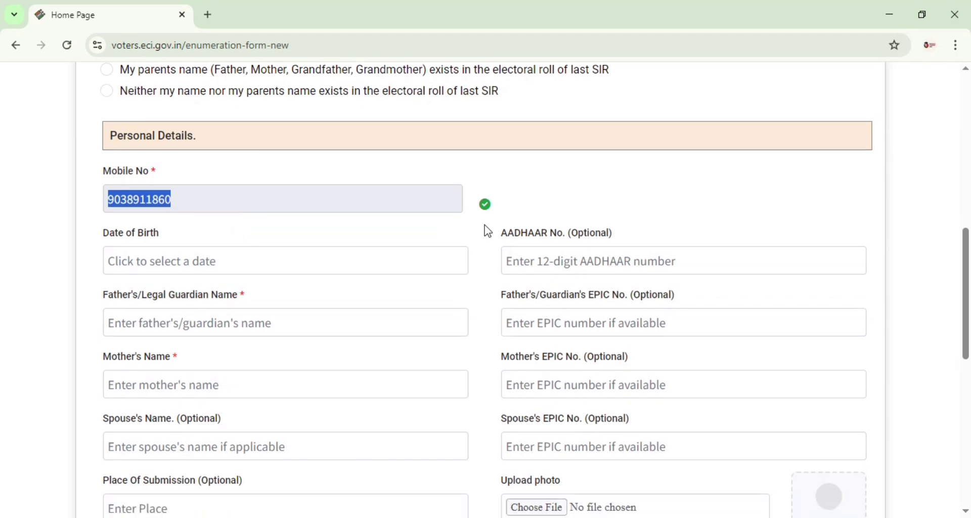
{"action": "left_click_drag", "start_coordinate": [508, 232], "coordinate": [636, 236]}
{"action": "scroll", "coordinate": [636, 236], "scroll_direction": "down", "scroll_amount": 3}
{"action": "scroll", "coordinate": [640, 243], "scroll_direction": "down", "scroll_amount": 5}
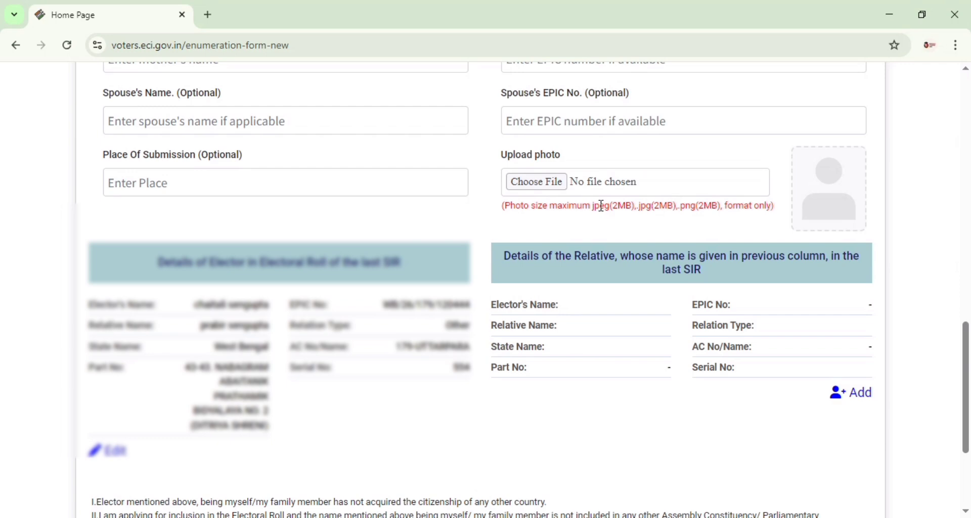
{"action": "scroll", "coordinate": [602, 206], "scroll_direction": "up", "scroll_amount": 6}
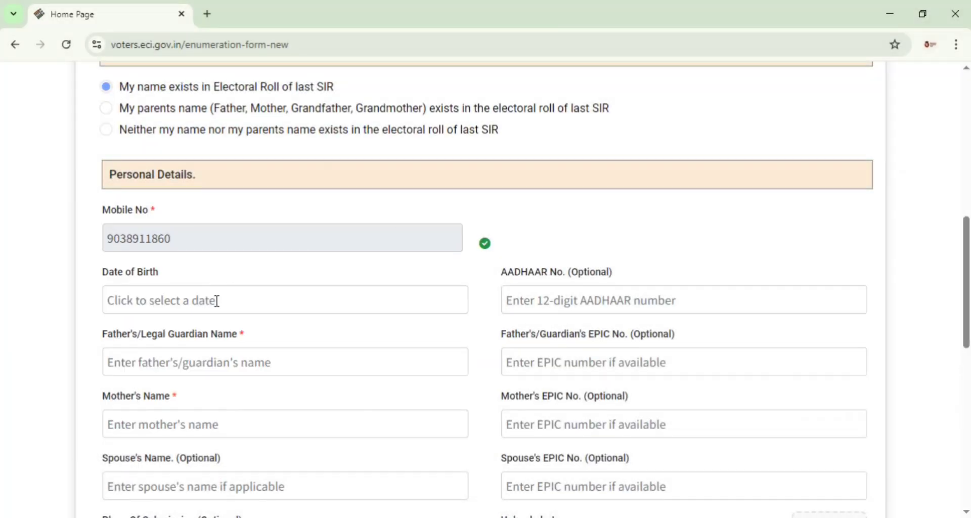
- Choose March, 1971 and day 1 in the Date of Birth calendar
{"action": "left_click", "coordinate": [217, 301]}
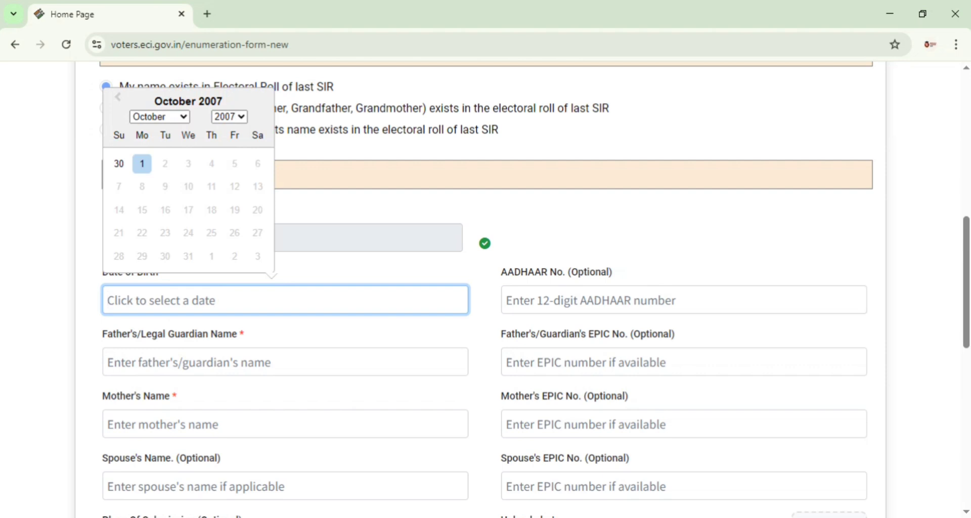
{"action": "left_click", "coordinate": [173, 122]}
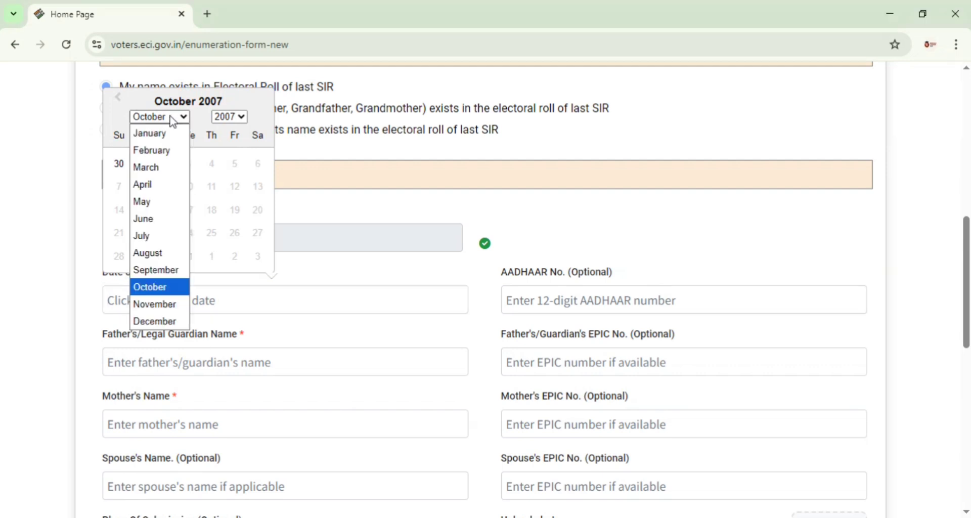
{"action": "left_click", "coordinate": [163, 168]}
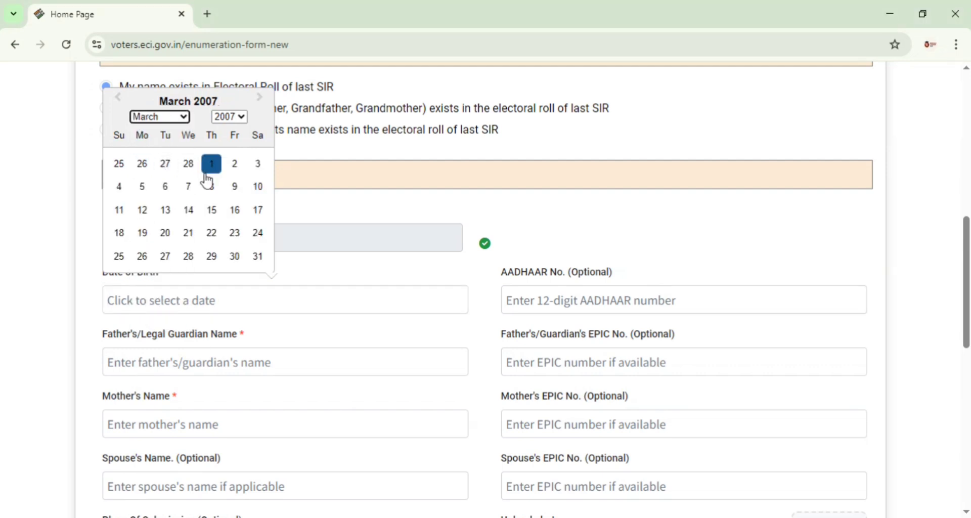
{"action": "left_click", "coordinate": [236, 118]}
{"action": "scroll", "coordinate": [235, 221], "scroll_direction": "up", "scroll_amount": 6}
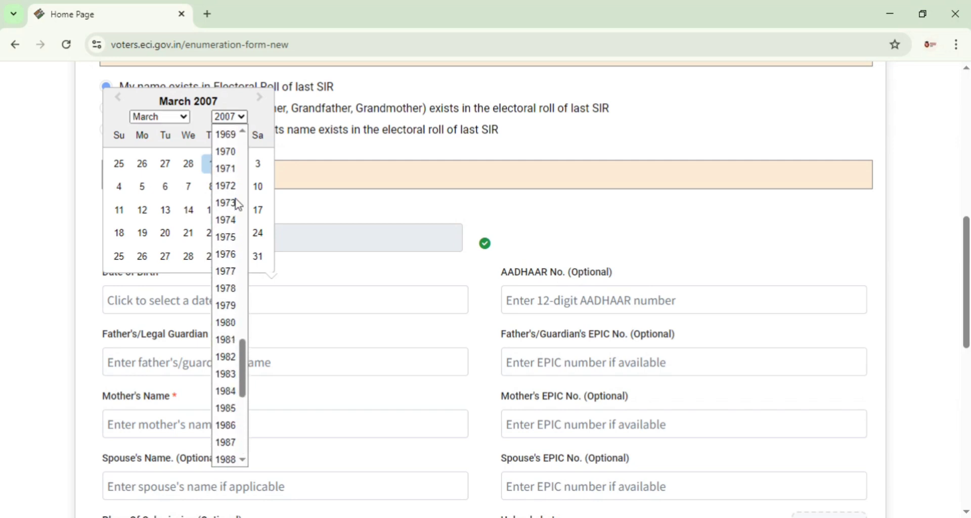
{"action": "left_click", "coordinate": [227, 169]}
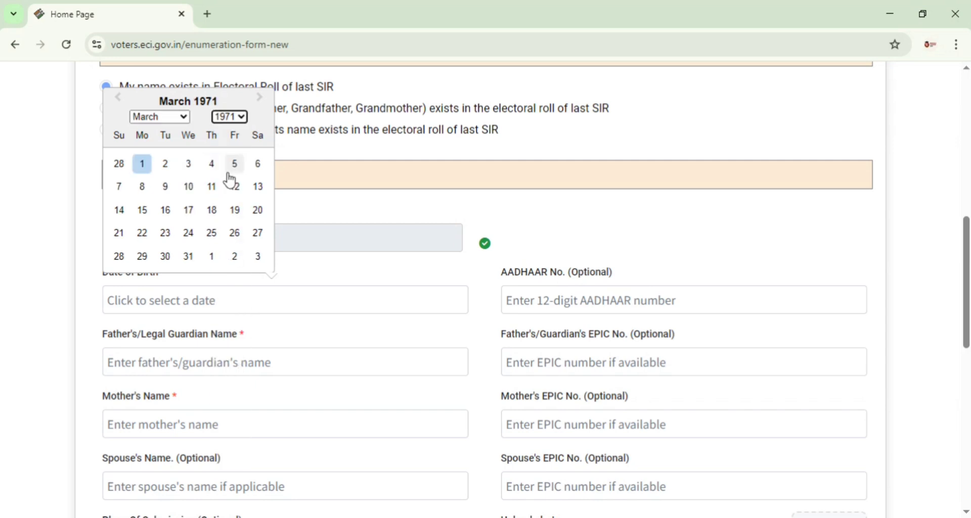
{"action": "left_click", "coordinate": [142, 163]}
{"action": "scroll", "coordinate": [124, 241], "scroll_direction": "down", "scroll_amount": 1}
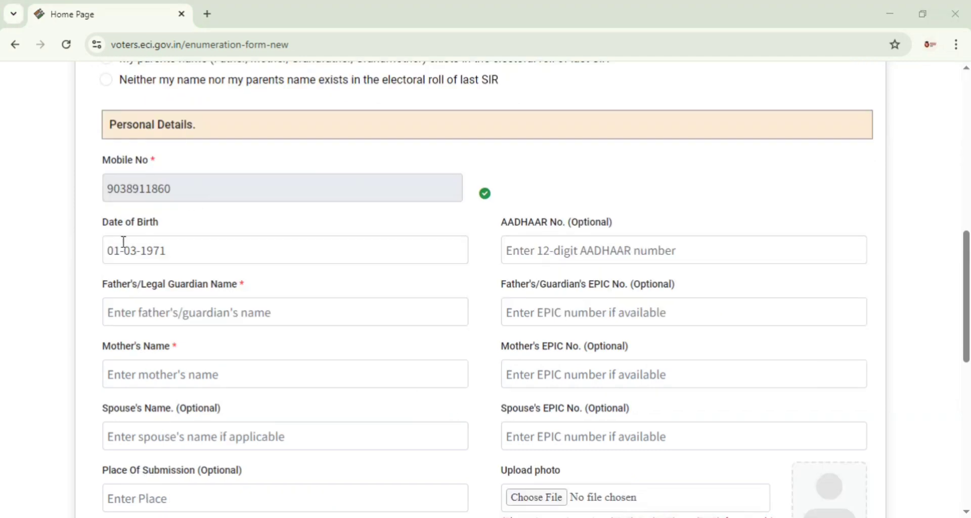
- Fill in the father's or guardian's name and the mother's name
{"action": "left_click_drag", "start_coordinate": [102, 224], "coordinate": [154, 224]}
{"action": "left_click", "coordinate": [154, 224]}
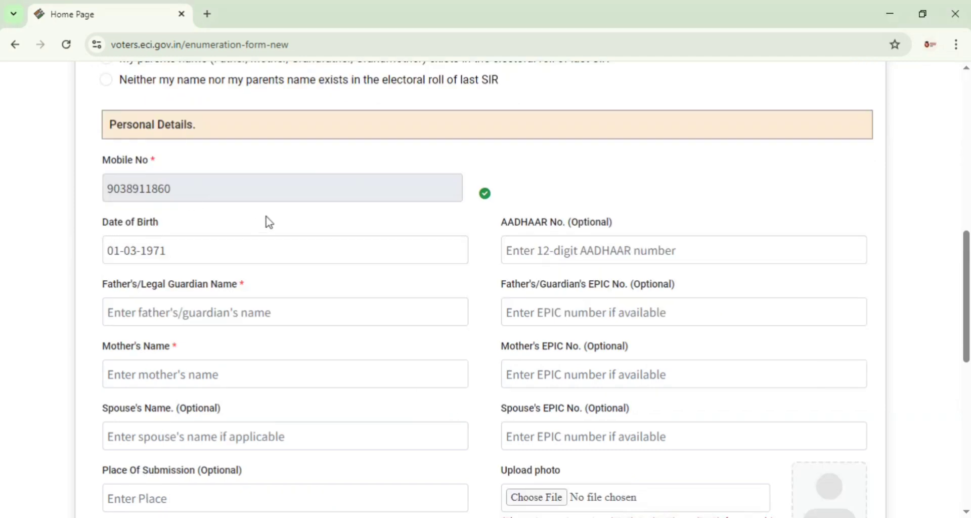
{"action": "left_click", "coordinate": [536, 259]}
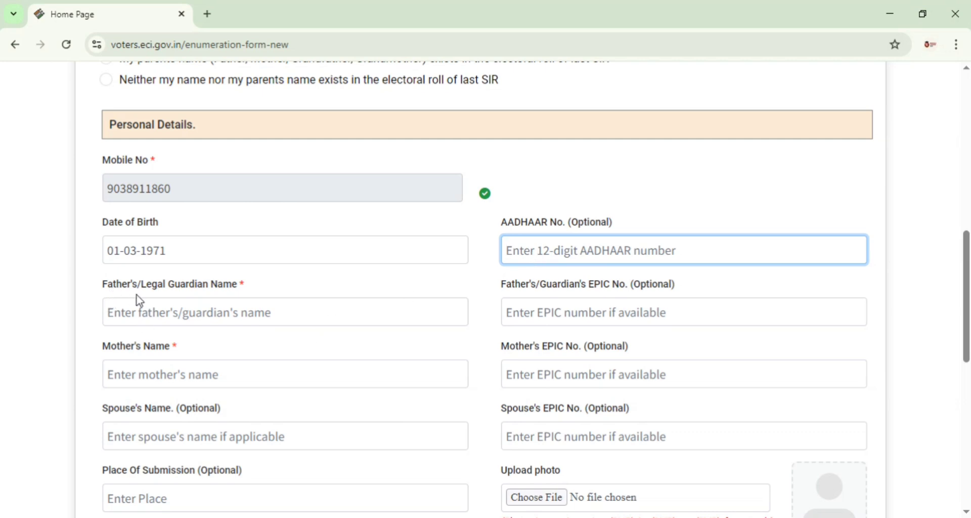
{"action": "left_click", "coordinate": [154, 310]}
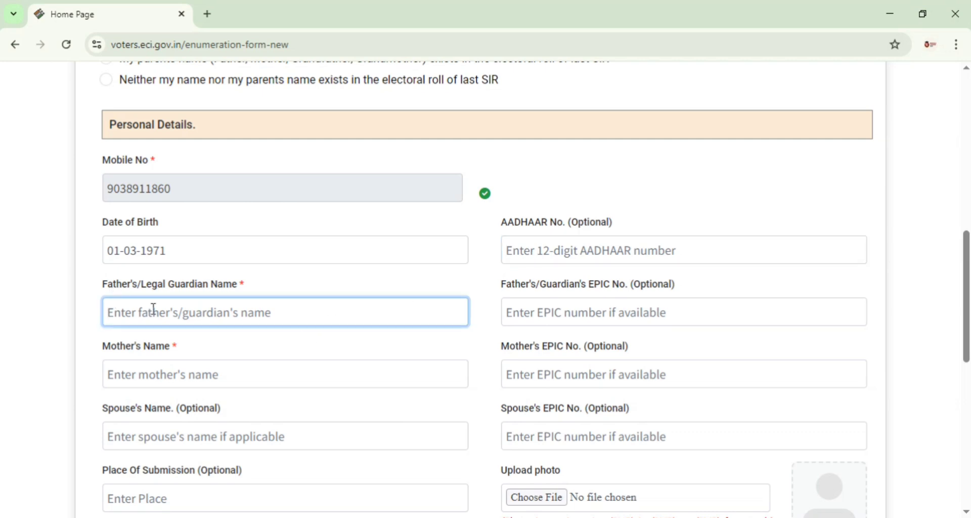
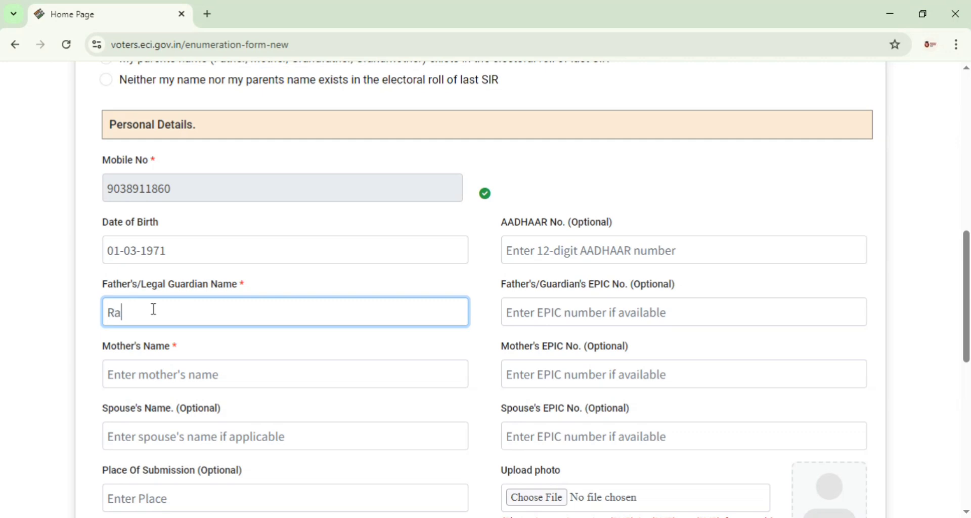
{"action": "left_click", "coordinate": [186, 372]}
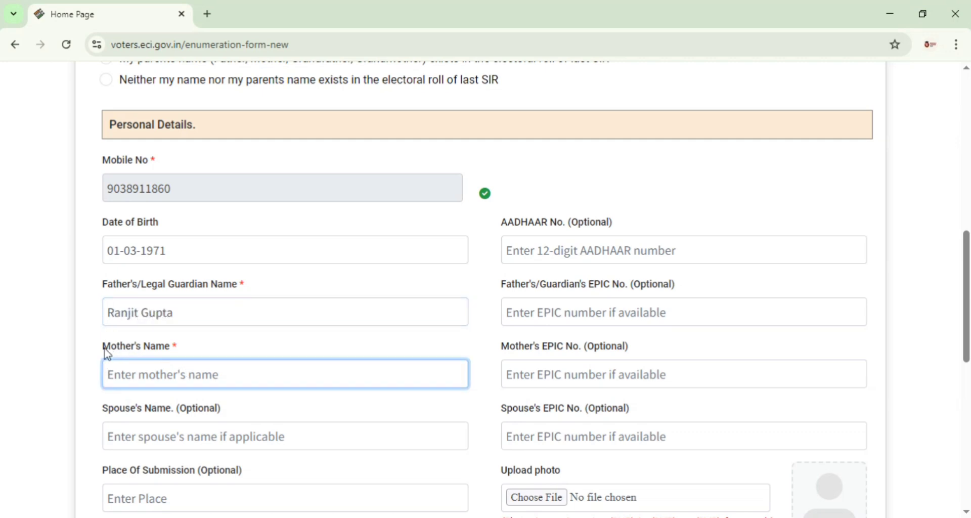
{"action": "scroll", "coordinate": [225, 338], "scroll_direction": "down", "scroll_amount": 1}
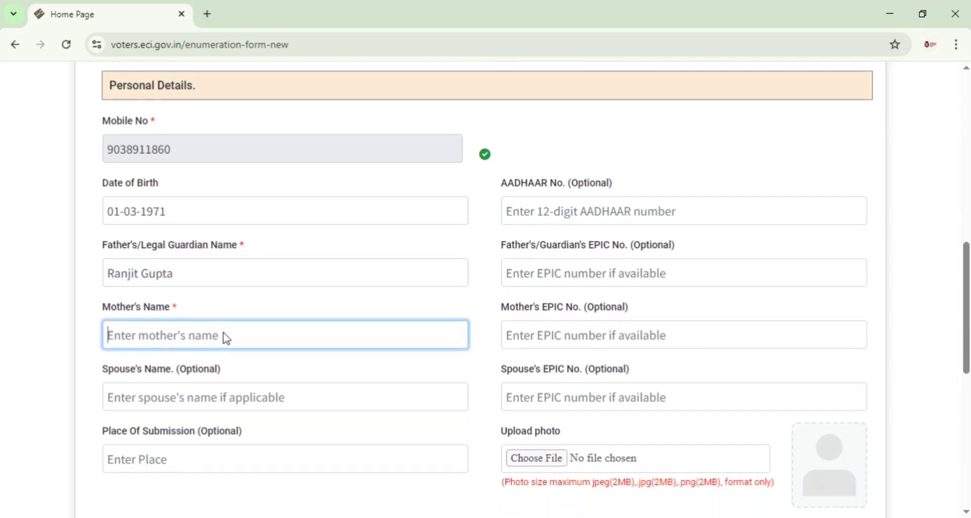
{"action": "left_click", "coordinate": [156, 340]}
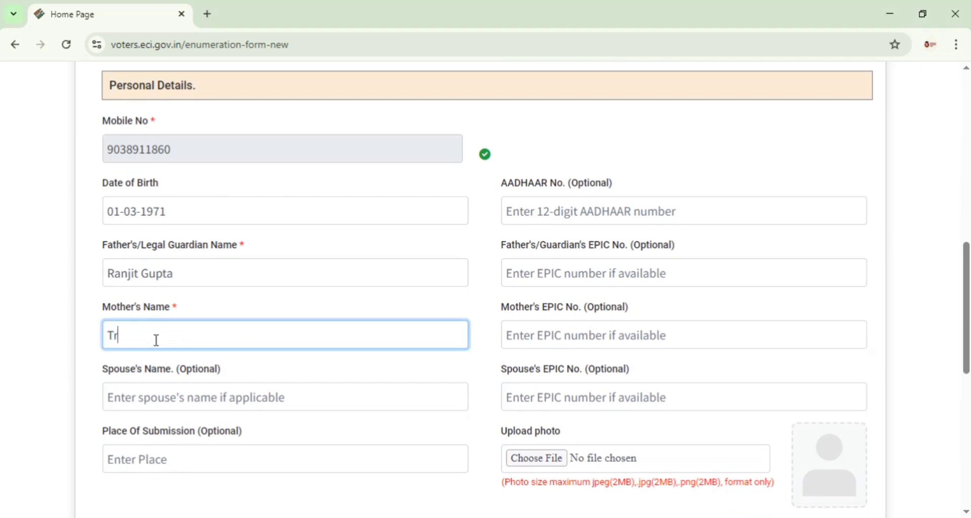
- Enter the elector's 12-digit Aadhaar number in the optional AADHAAR No. field
{"action": "left_click_drag", "start_coordinate": [102, 370], "coordinate": [246, 372]}
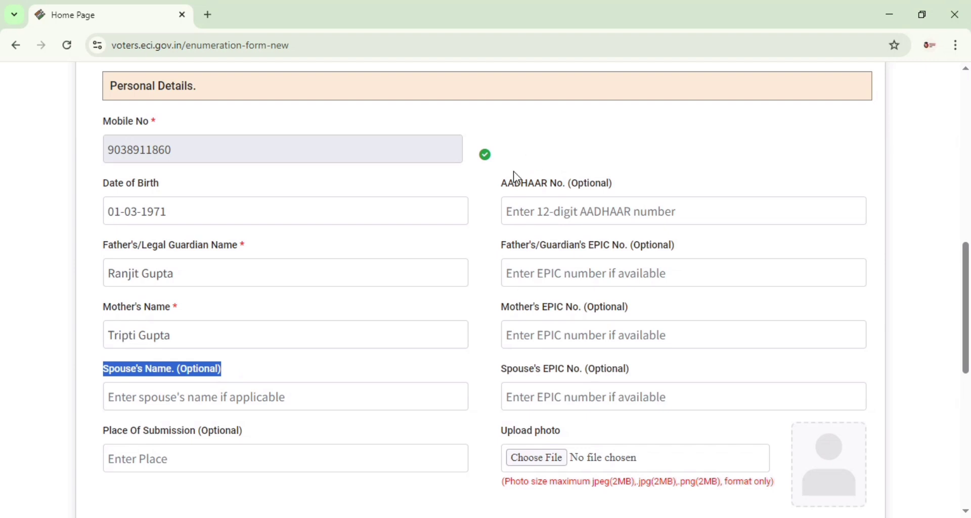
{"action": "left_click_drag", "start_coordinate": [502, 184], "coordinate": [630, 187]}
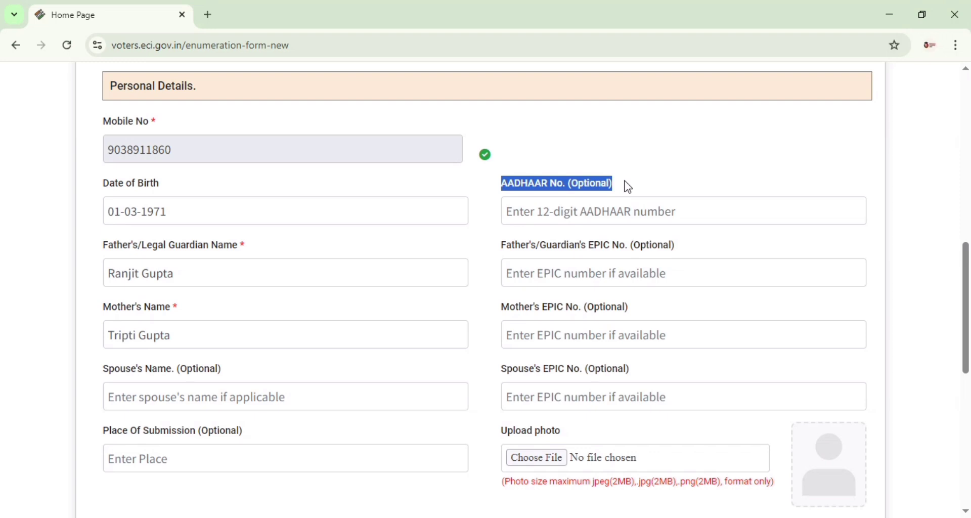
{"action": "left_click", "coordinate": [615, 204]}
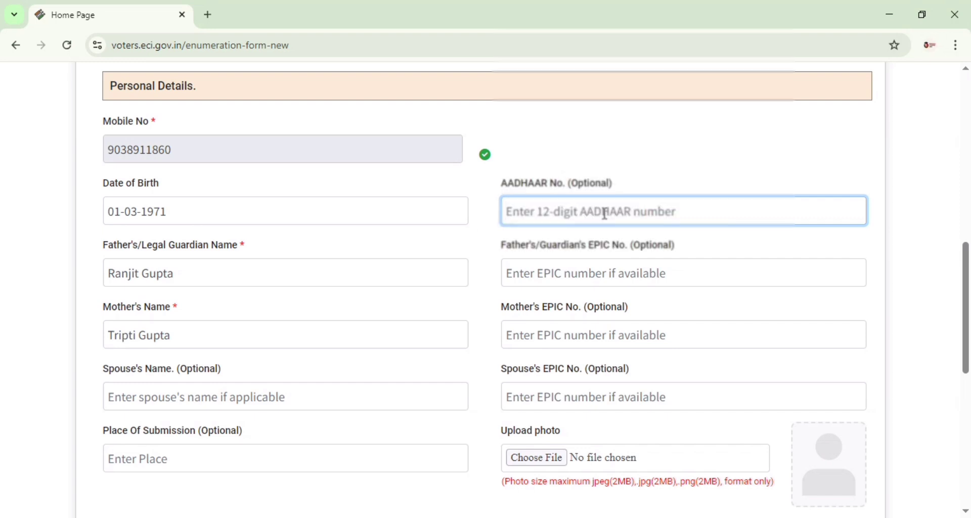
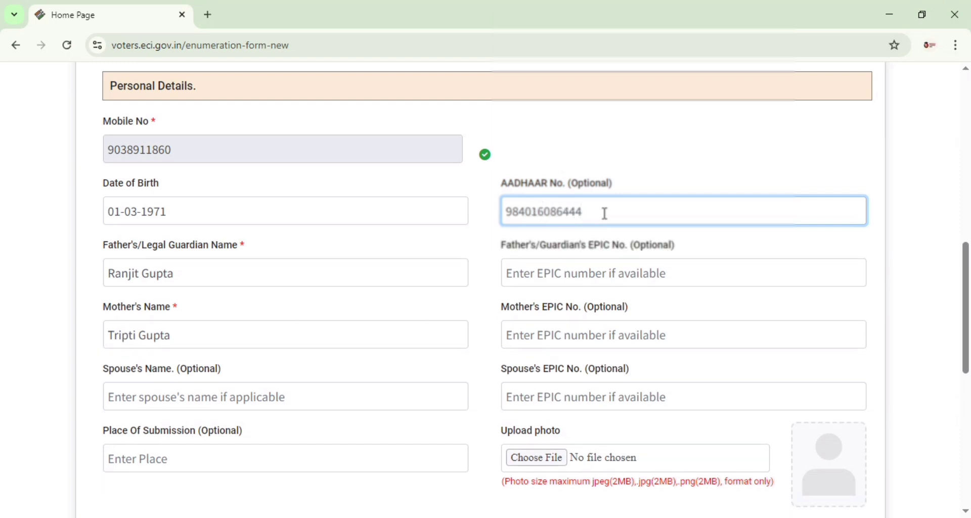
{"action": "scroll", "coordinate": [606, 213], "scroll_direction": "down", "scroll_amount": 3}
- Type Kolkata into the Place Of Submission field
{"action": "left_click", "coordinate": [213, 317]}
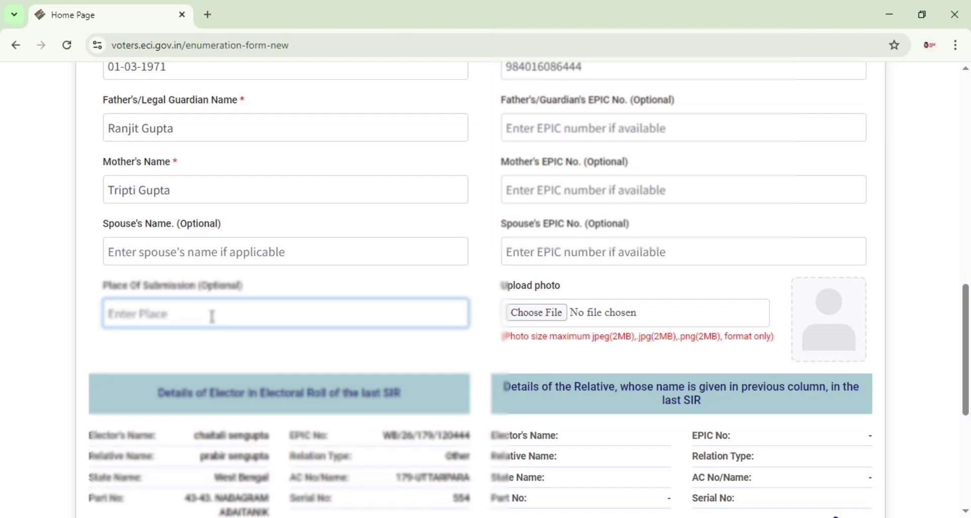
{"action": "type", "text": "Kol"}
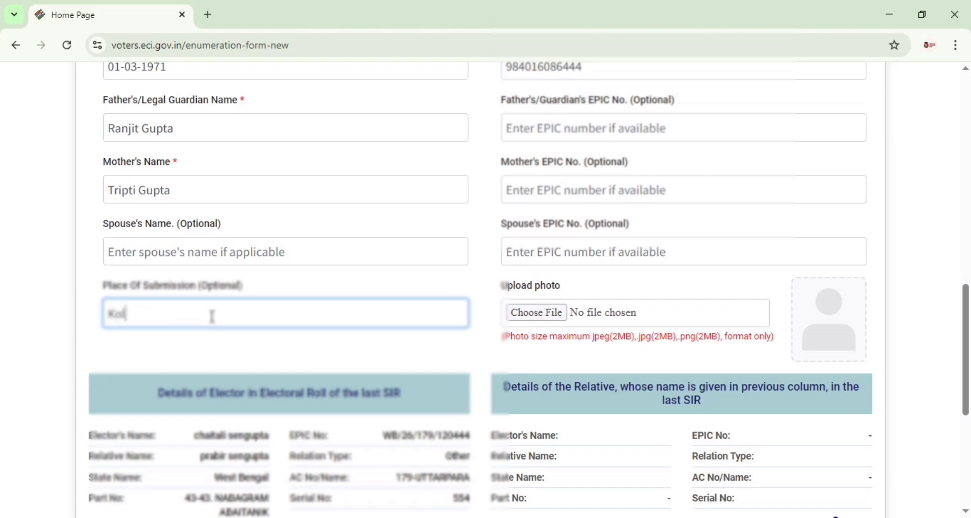
{"action": "type", "text": "kata"}
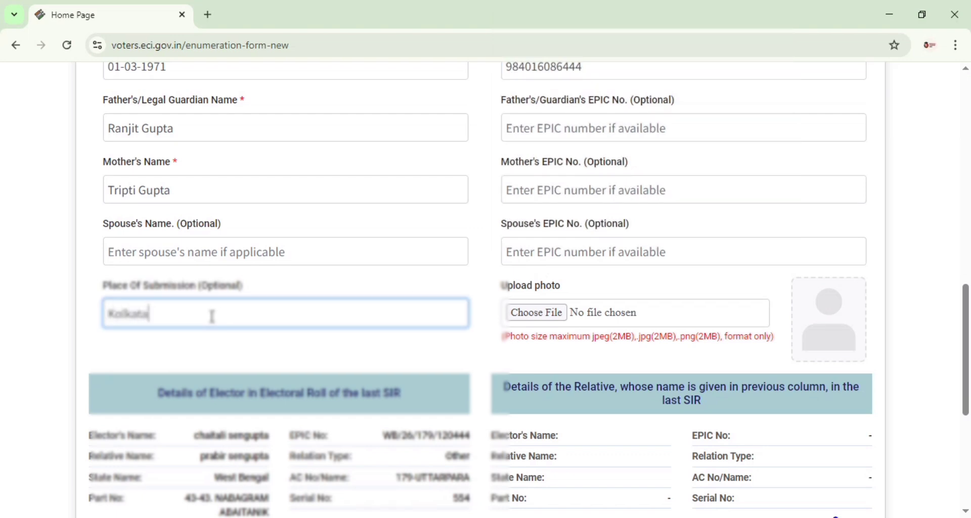
{"action": "left_click", "coordinate": [233, 293]}
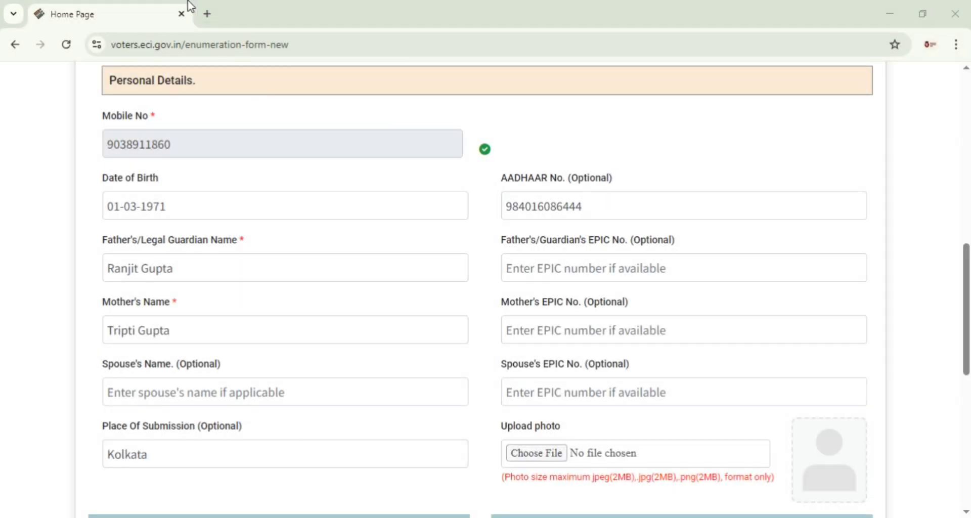
- In a new tab, search Google for 'online background remover image'
{"action": "left_click", "coordinate": [207, 14]}
{"action": "type", "text": "online"}
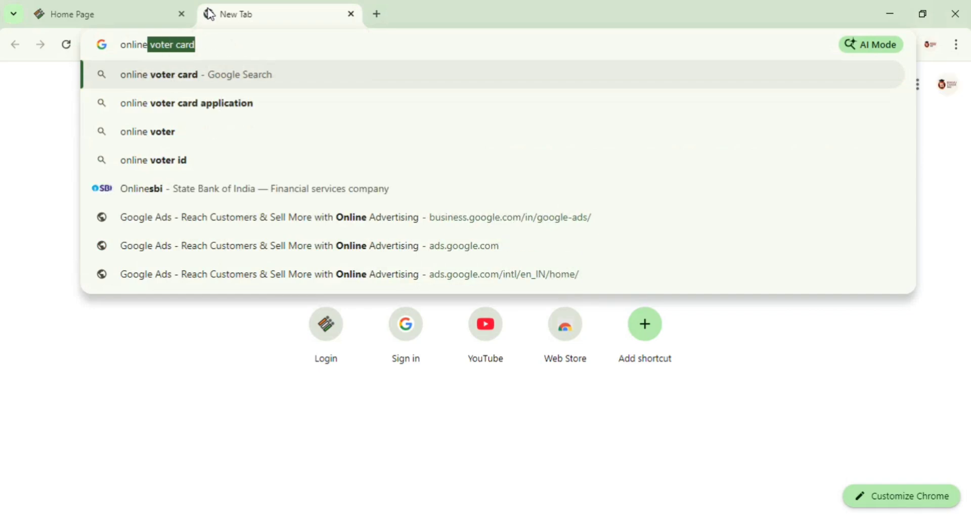
{"action": "type", "text": " bac"}
{"action": "key", "text": "Down"}
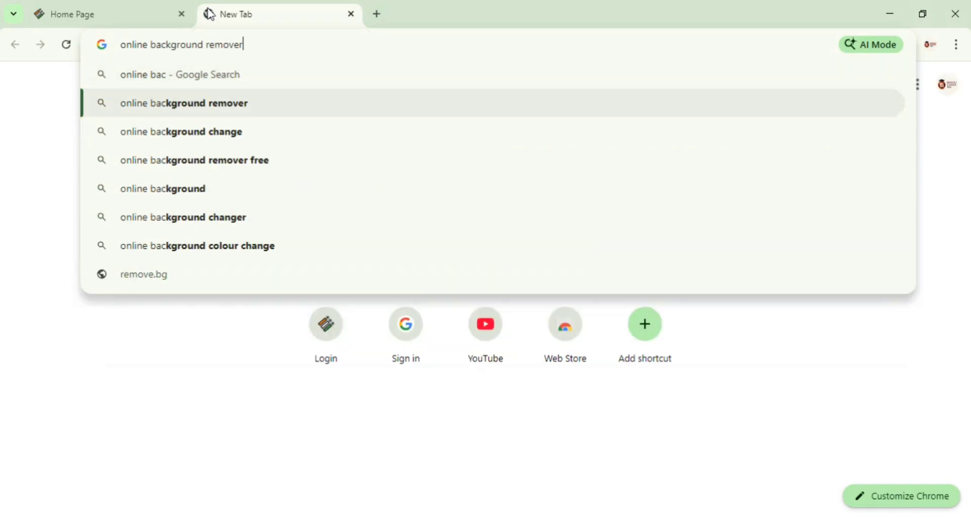
{"action": "type", "text": "i"}
{"action": "key", "text": "Down"}
{"action": "key", "text": "Return"}
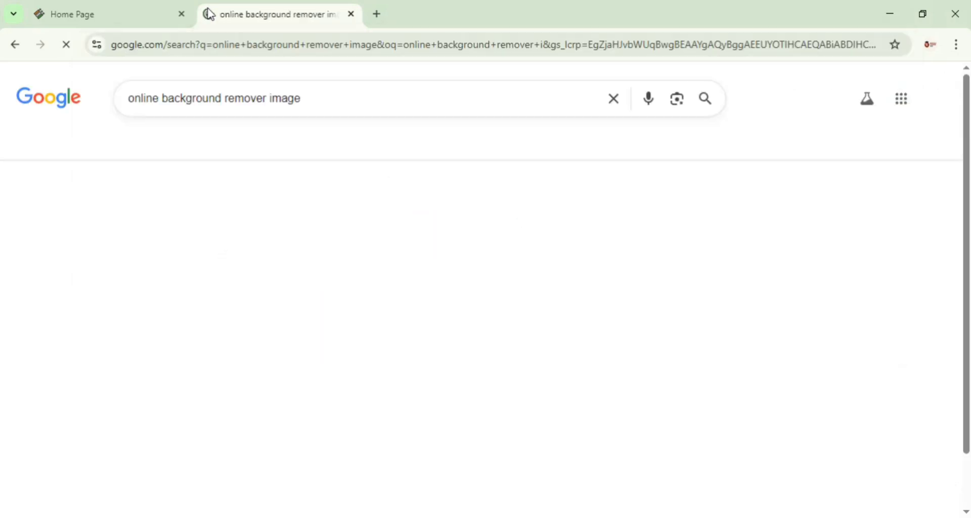
{"action": "scroll", "coordinate": [271, 167], "scroll_direction": "down", "scroll_amount": 4}
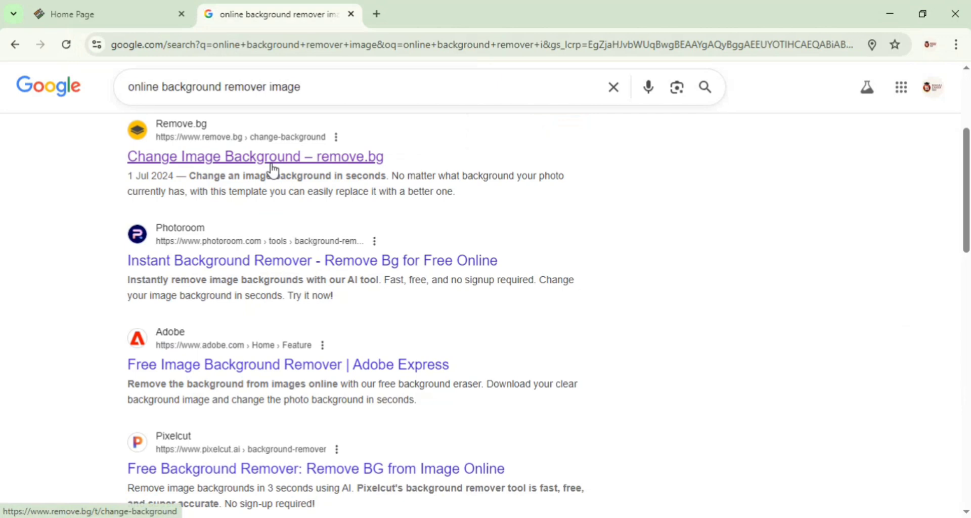
{"action": "scroll", "coordinate": [273, 171], "scroll_direction": "down", "scroll_amount": 6}
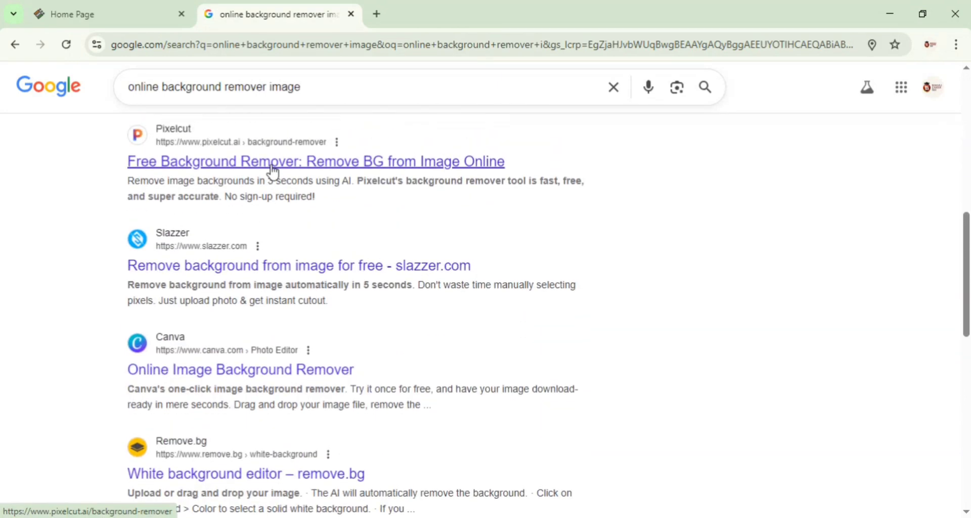
{"action": "left_click", "coordinate": [144, 8]}
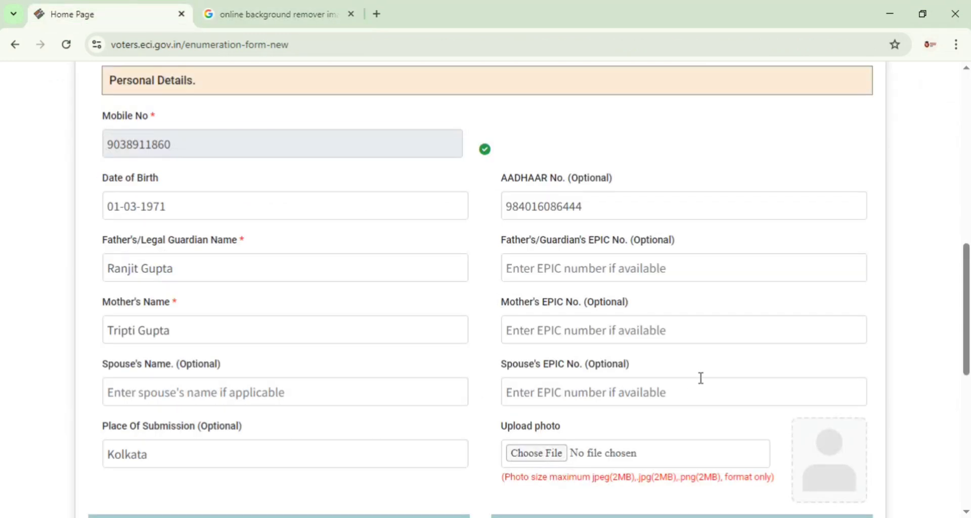
- Replace the query with 'image size reducer', search, and return to the form tab
{"action": "left_click", "coordinate": [273, 14]}
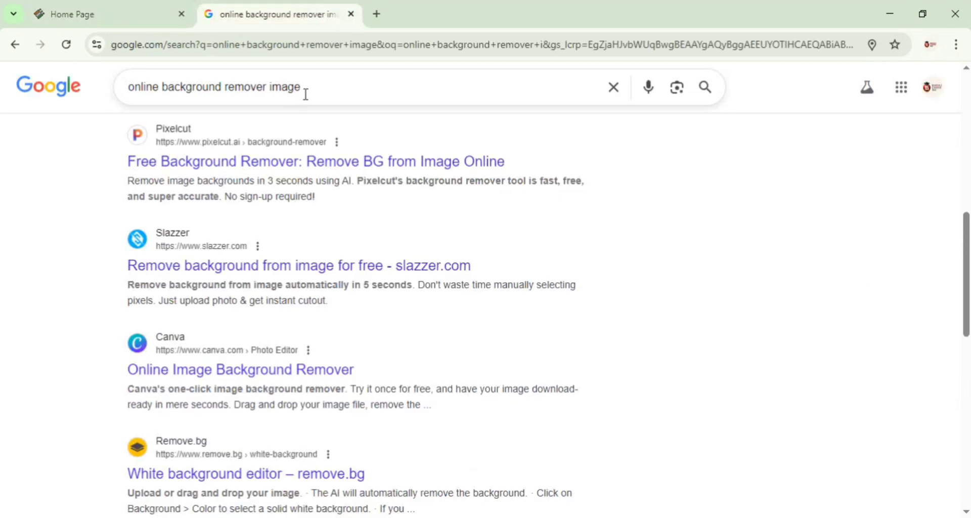
{"action": "left_click", "coordinate": [308, 94]}
{"action": "key", "text": "ctrl+a"}
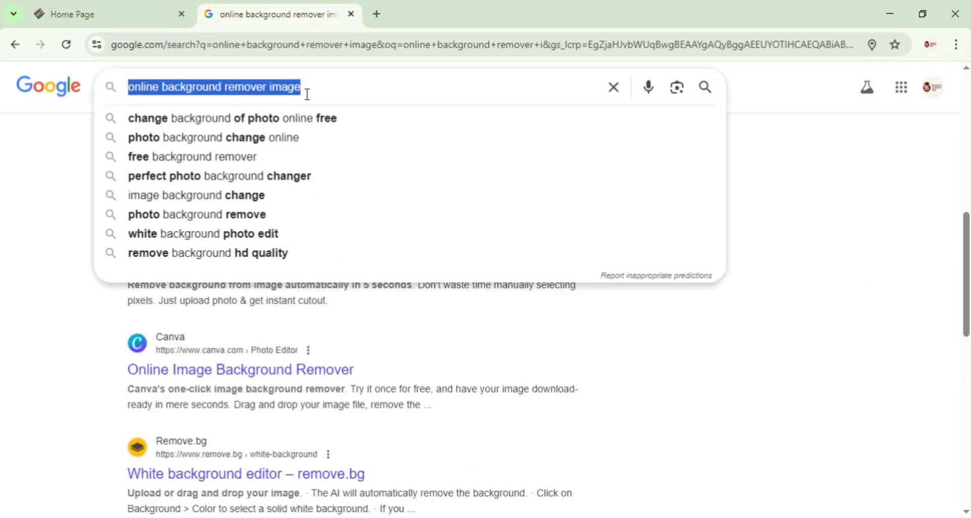
{"action": "type", "text": "image size"}
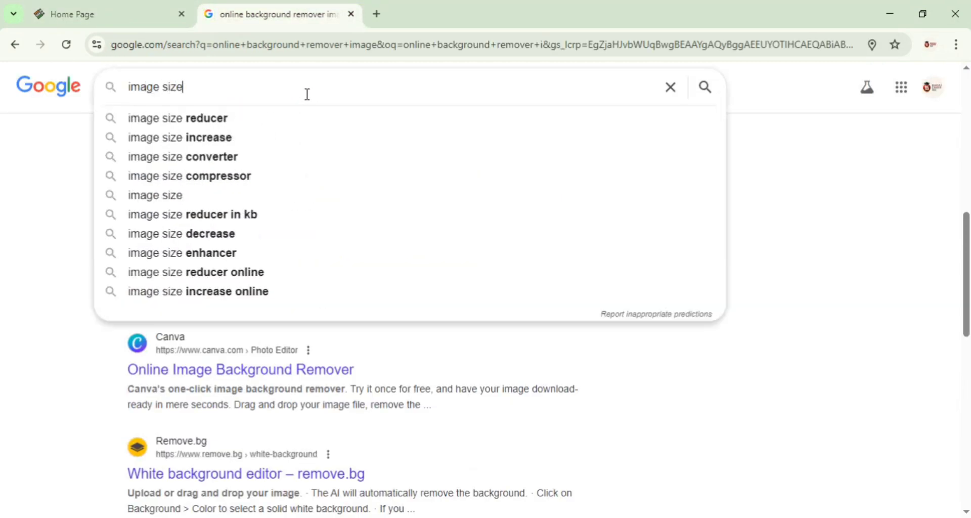
{"action": "key", "text": "Down"}
{"action": "key", "text": "Return"}
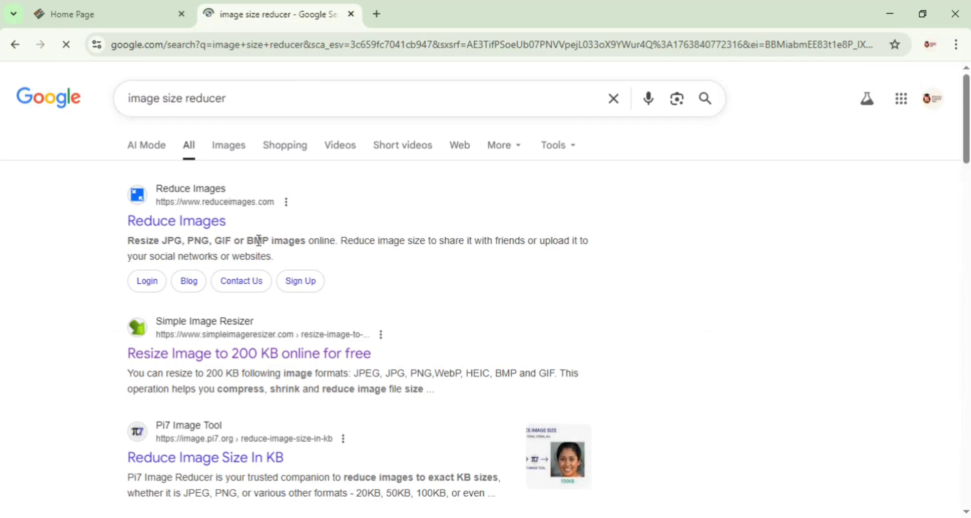
{"action": "scroll", "coordinate": [259, 240], "scroll_direction": "down", "scroll_amount": 1}
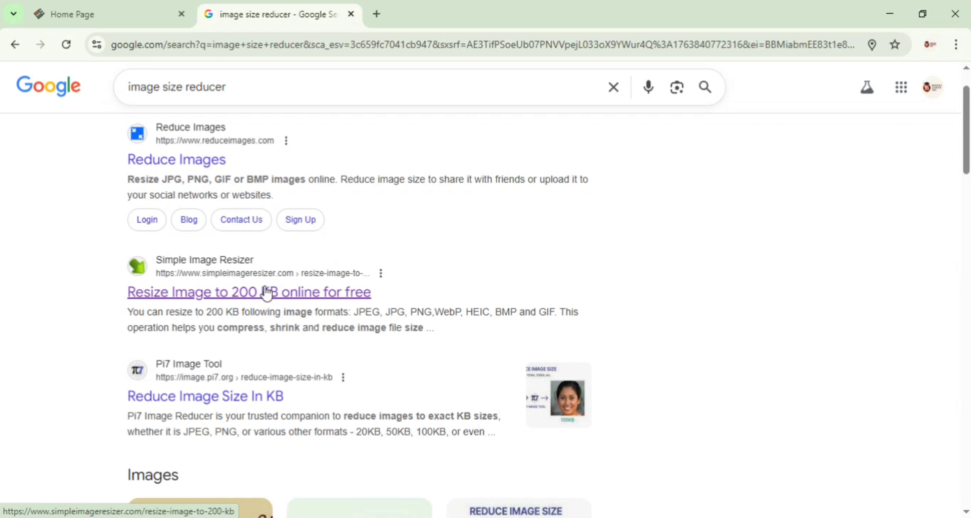
{"action": "left_click", "coordinate": [143, 7]}
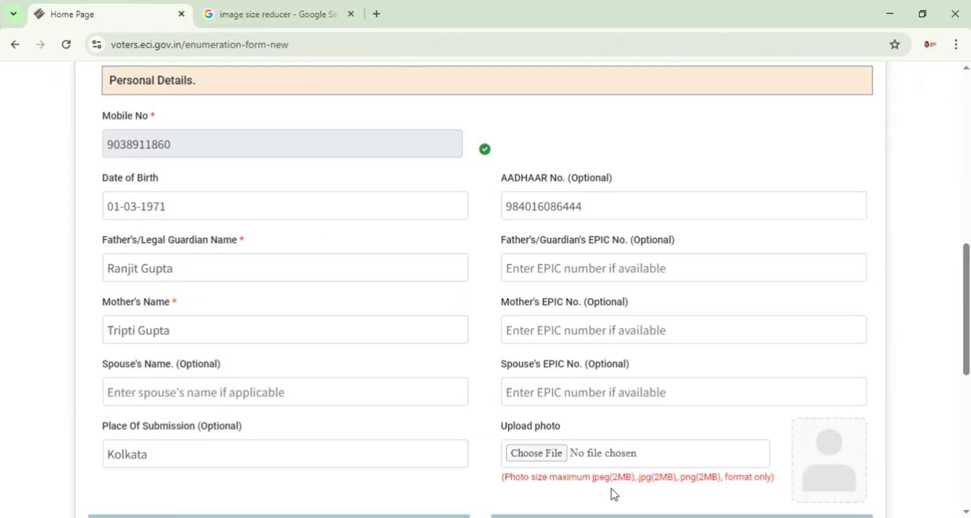
- Upload img.jpg from Downloads as the elector's photo and save the crop
{"action": "left_click_drag", "start_coordinate": [613, 476], "coordinate": [631, 475]}
{"action": "left_click", "coordinate": [631, 476]}
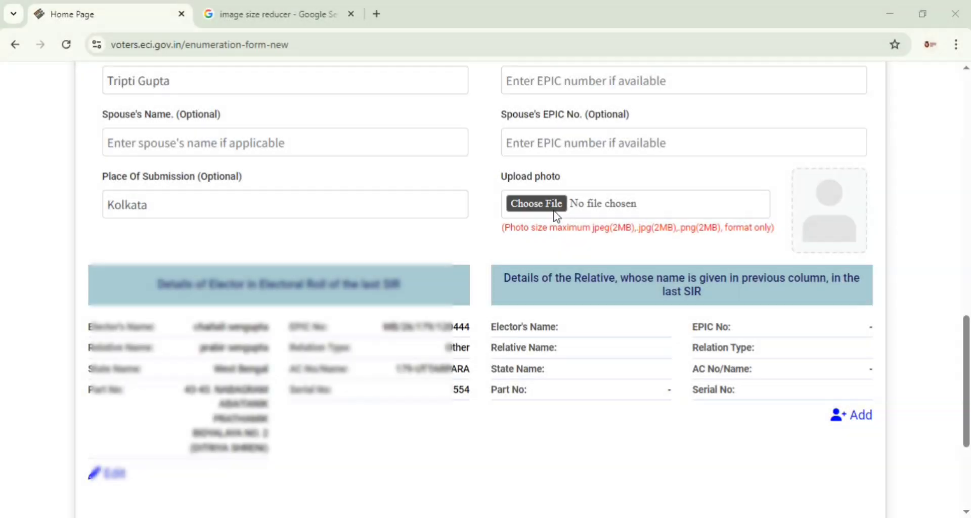
{"action": "left_click", "coordinate": [554, 212]}
{"action": "left_click", "coordinate": [201, 152]}
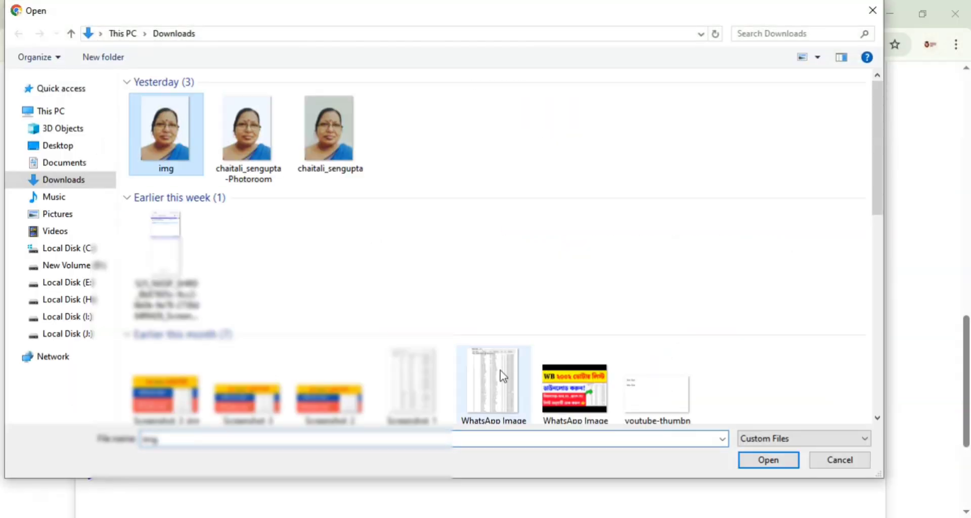
{"action": "left_click", "coordinate": [798, 461]}
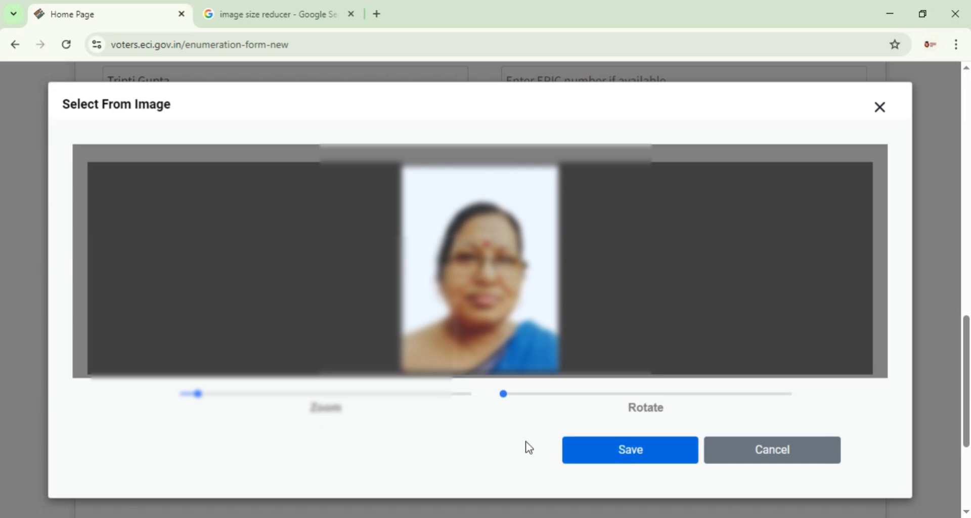
{"action": "left_click", "coordinate": [650, 458]}
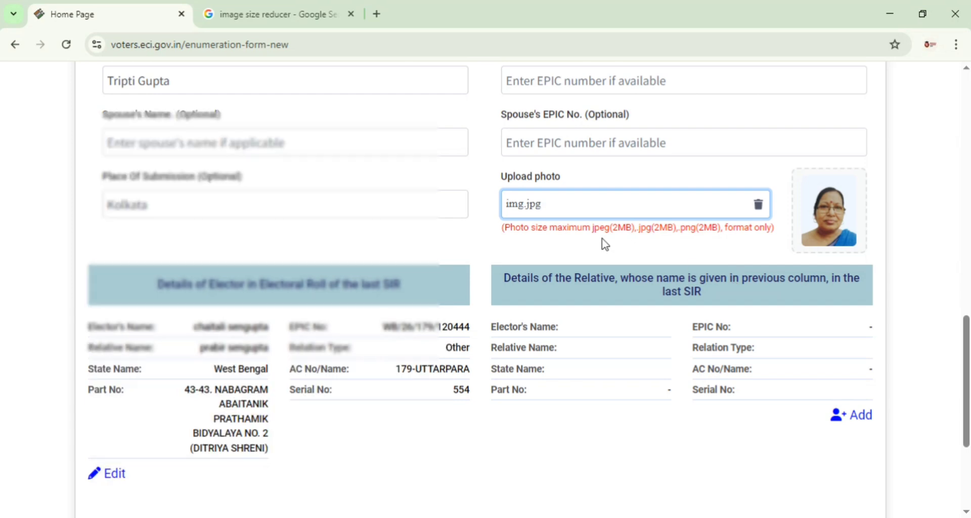
{"action": "scroll", "coordinate": [605, 243], "scroll_direction": "down", "scroll_amount": 3}
{"action": "left_click_drag", "start_coordinate": [158, 128], "coordinate": [405, 111]}
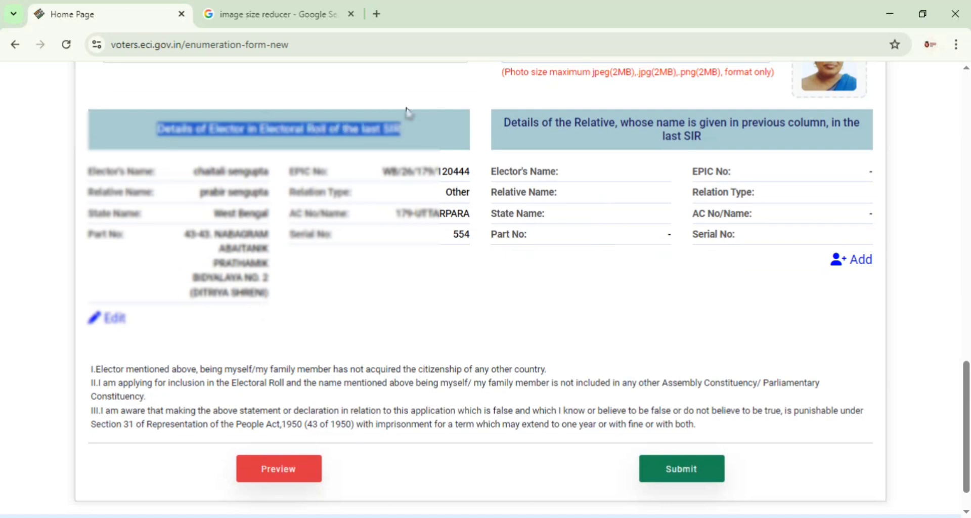
{"action": "left_click", "coordinate": [277, 146]}
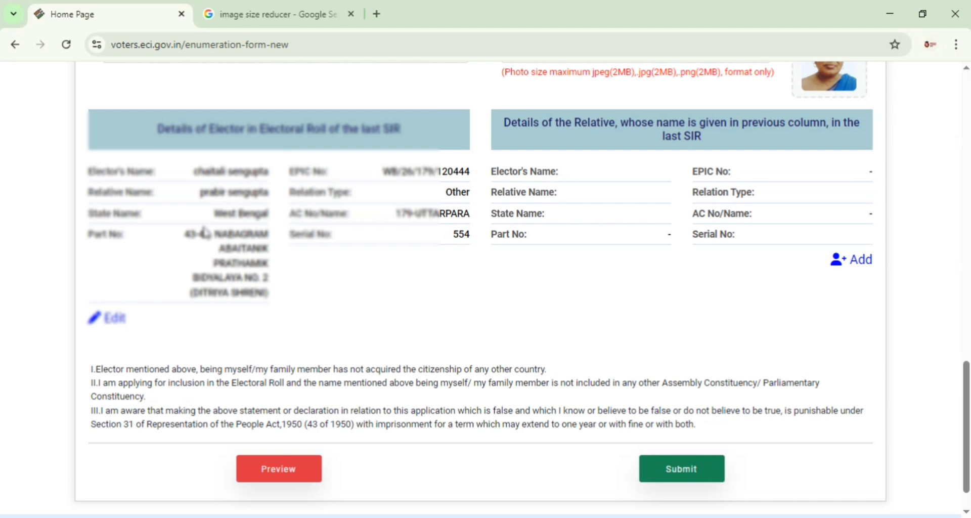
{"action": "left_click", "coordinate": [274, 478]}
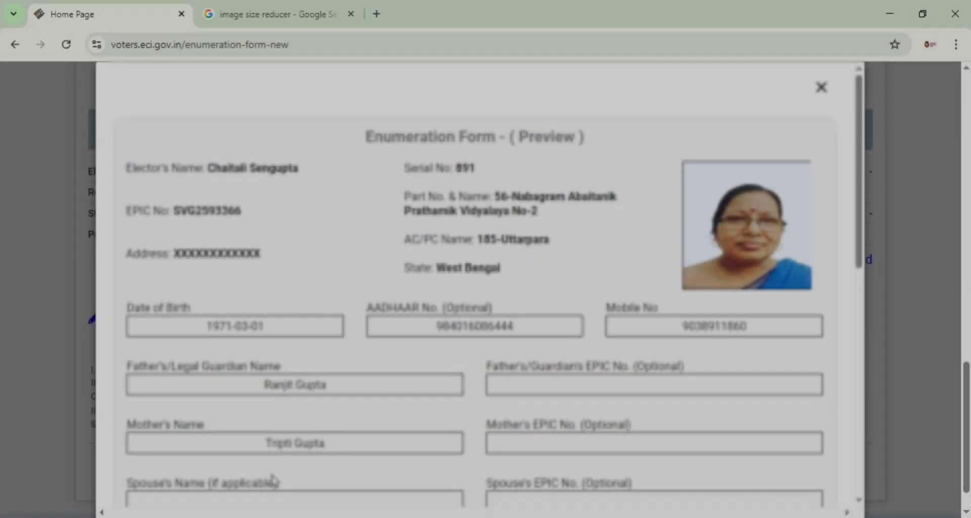
{"action": "scroll", "coordinate": [538, 310], "scroll_direction": "down", "scroll_amount": 1}
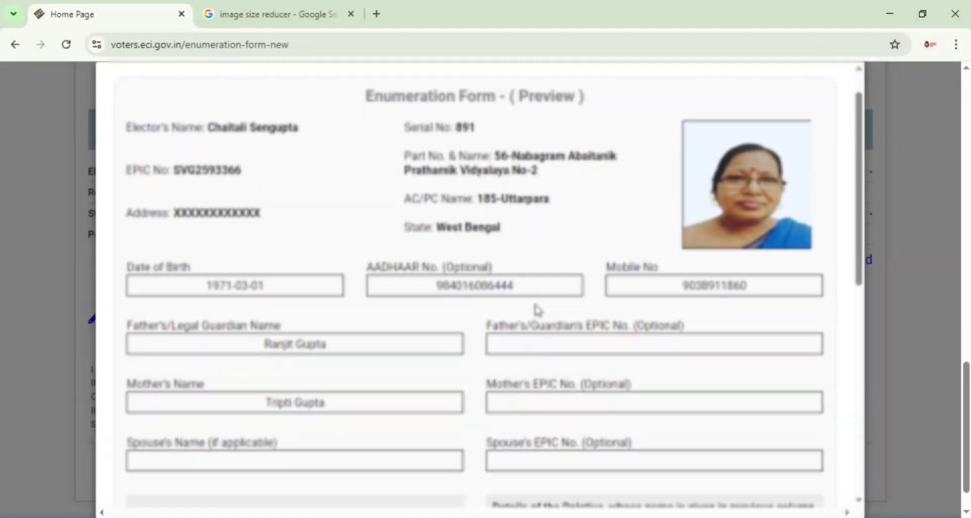
{"action": "left_click_drag", "start_coordinate": [362, 123], "coordinate": [569, 136]}
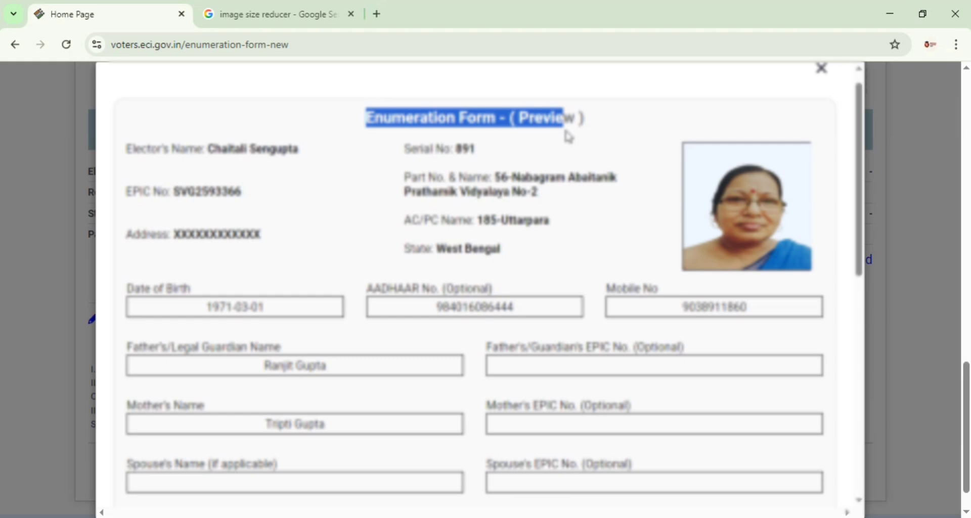
{"action": "left_click", "coordinate": [568, 136]}
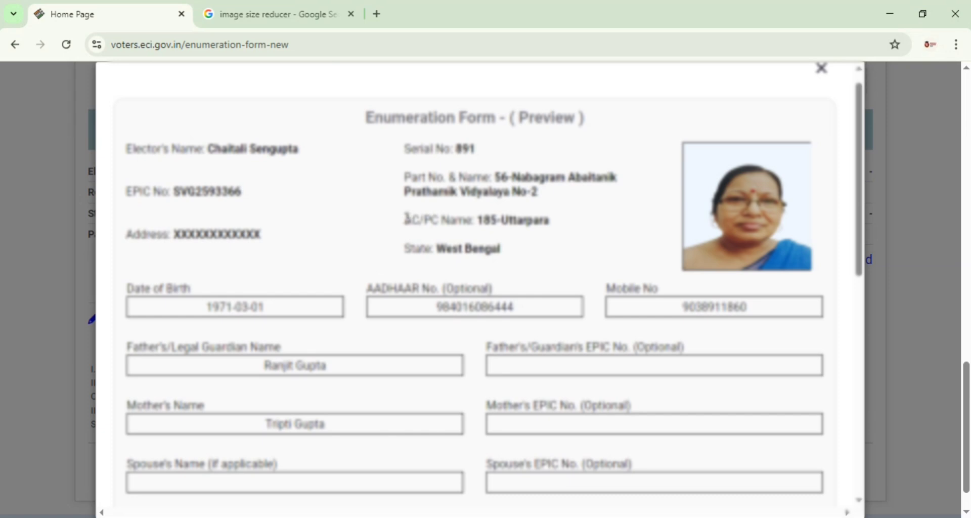
{"action": "left_click_drag", "start_coordinate": [429, 216], "coordinate": [574, 219]}
{"action": "left_click", "coordinate": [574, 219]}
{"action": "scroll", "coordinate": [576, 220], "scroll_direction": "down", "scroll_amount": 1}
{"action": "scroll", "coordinate": [577, 219], "scroll_direction": "down", "scroll_amount": 1}
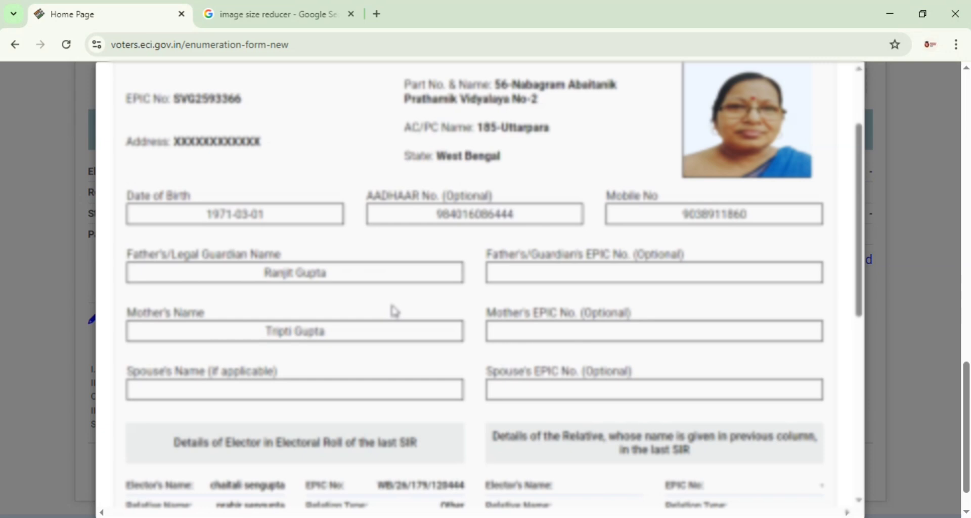
{"action": "left_click_drag", "start_coordinate": [477, 318], "coordinate": [700, 316]}
{"action": "left_click", "coordinate": [703, 317]}
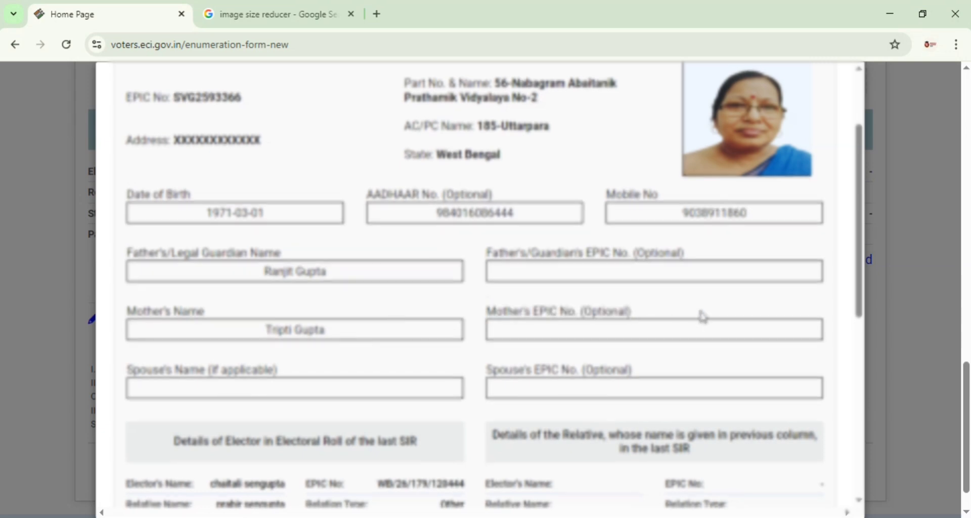
{"action": "left_click_drag", "start_coordinate": [124, 375], "coordinate": [321, 371]}
{"action": "left_click", "coordinate": [320, 371]}
{"action": "left_click_drag", "start_coordinate": [488, 369], "coordinate": [707, 375]}
{"action": "left_click", "coordinate": [707, 375]}
{"action": "scroll", "coordinate": [707, 376], "scroll_direction": "down", "scroll_amount": 3}
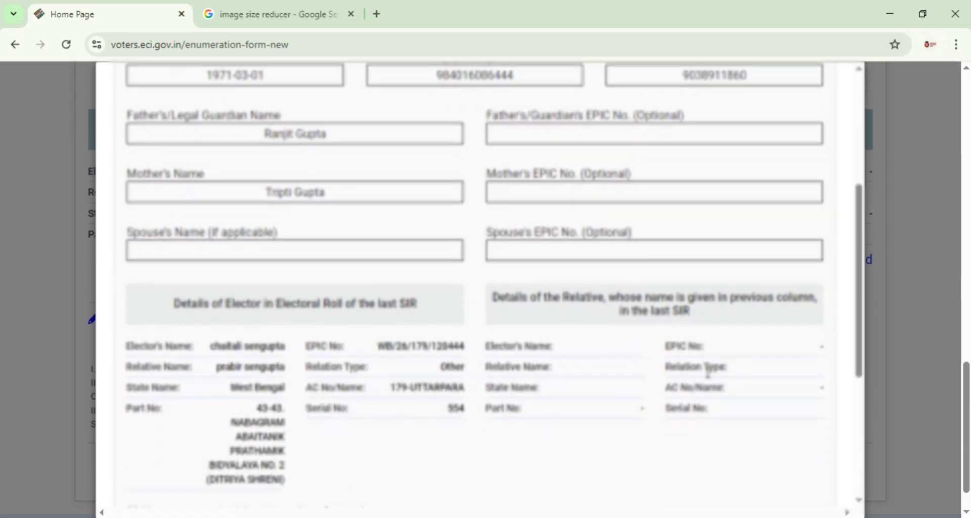
{"action": "scroll", "coordinate": [708, 374], "scroll_direction": "down", "scroll_amount": 1}
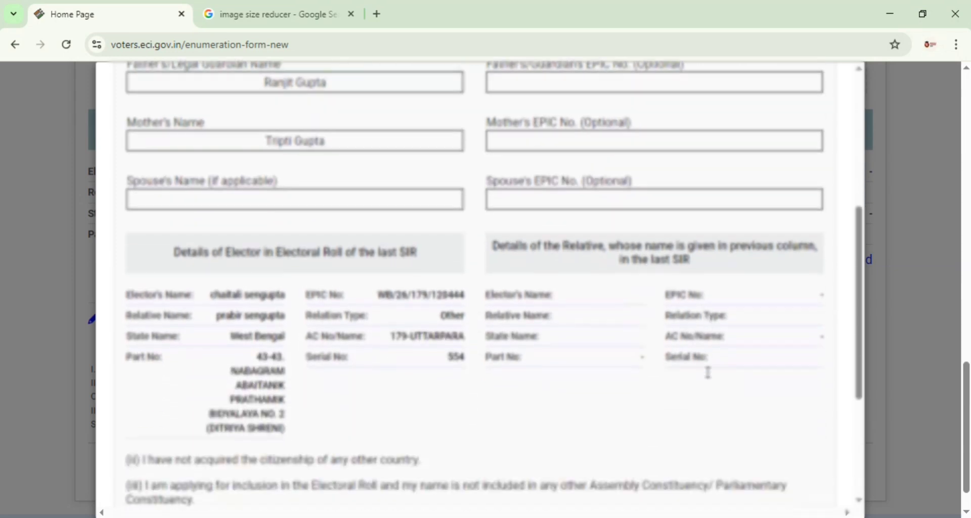
{"action": "left_click_drag", "start_coordinate": [171, 243], "coordinate": [451, 237]}
{"action": "left_click", "coordinate": [452, 236]}
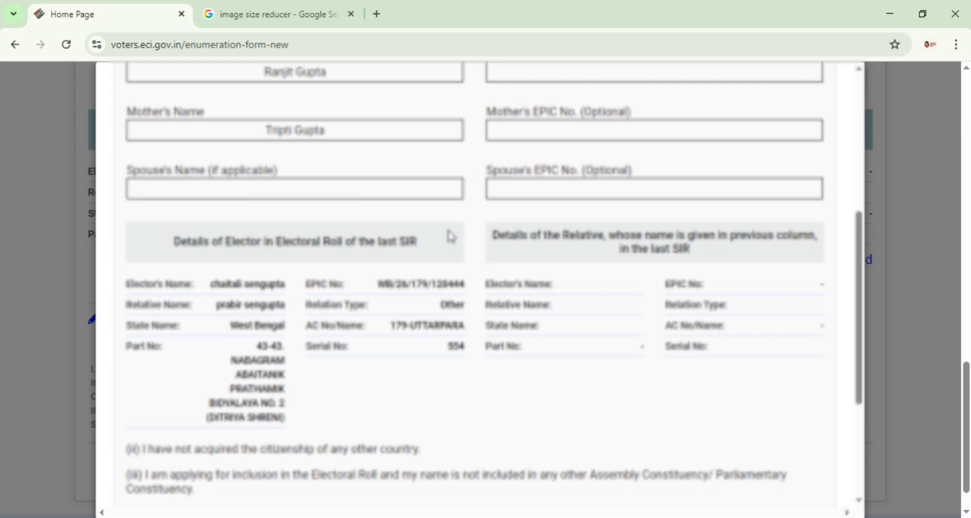
- Tick the 'I hereby declare' truthfulness checkbox and submit the enumeration form
{"action": "scroll", "coordinate": [451, 237], "scroll_direction": "down", "scroll_amount": 4}
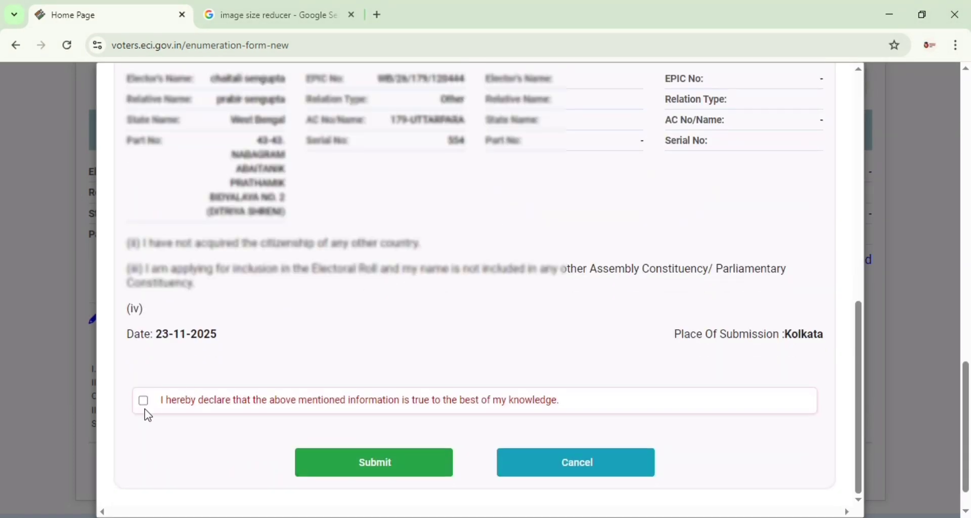
{"action": "left_click_drag", "start_coordinate": [162, 406], "coordinate": [611, 397]}
{"action": "left_click", "coordinate": [613, 397]}
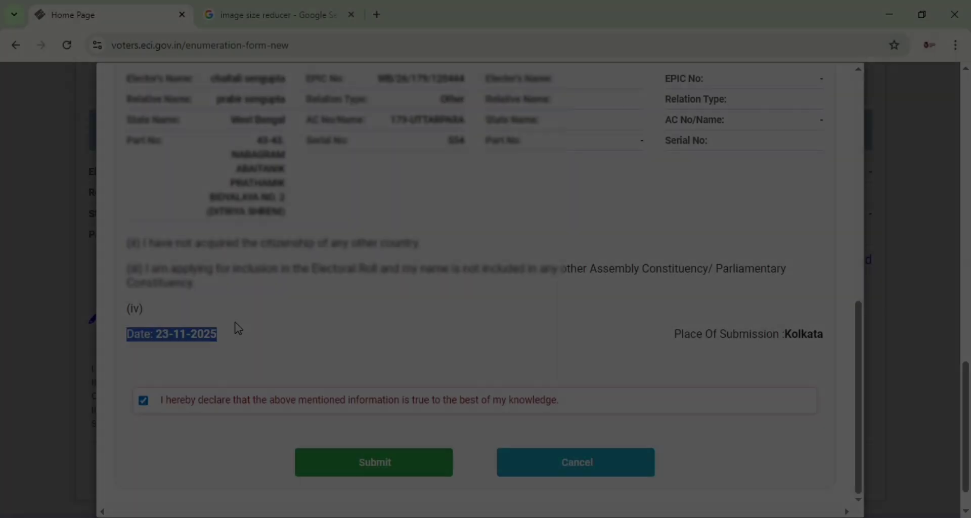
{"action": "left_click", "coordinate": [238, 328]}
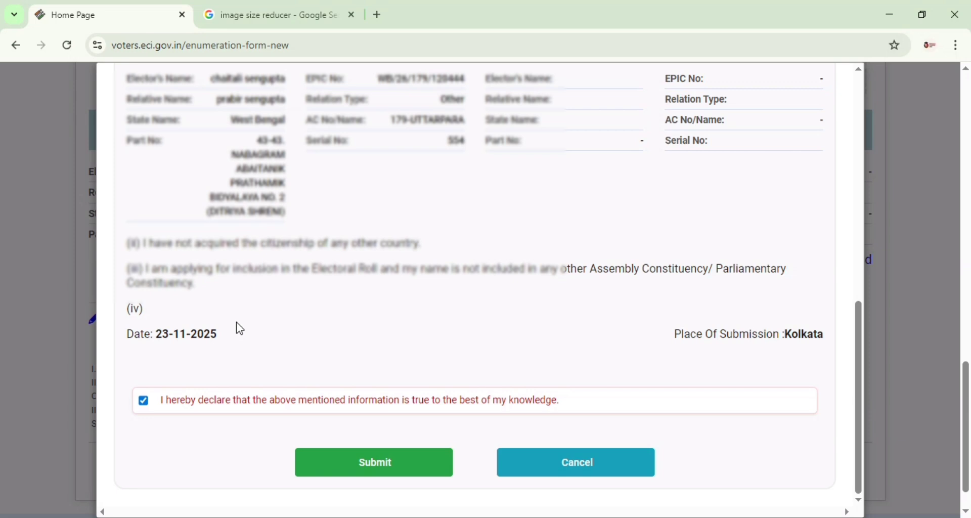
{"action": "left_click_drag", "start_coordinate": [119, 340], "coordinate": [325, 332]}
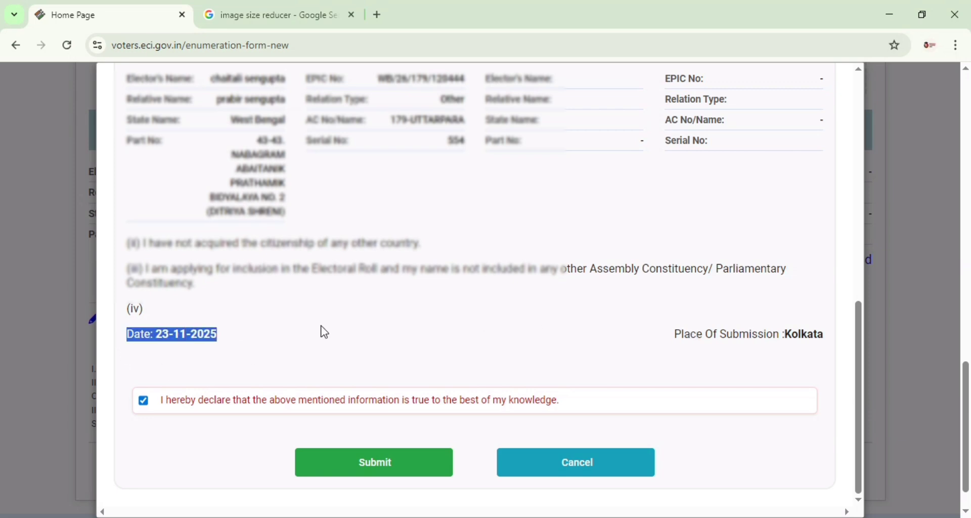
{"action": "left_click", "coordinate": [324, 332]}
{"action": "left_click_drag", "start_coordinate": [674, 336], "coordinate": [835, 338]}
{"action": "left_click", "coordinate": [835, 337]}
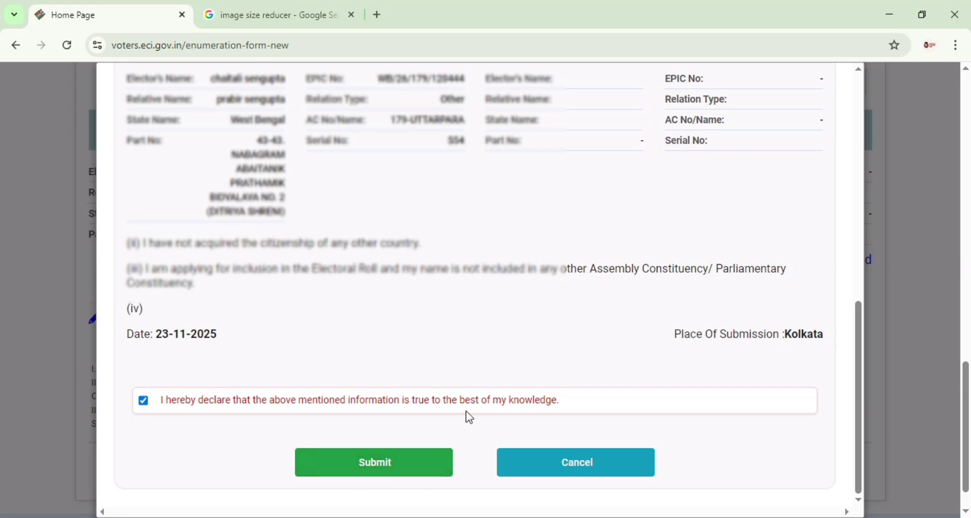
{"action": "scroll", "coordinate": [465, 411], "scroll_direction": "down", "scroll_amount": 1}
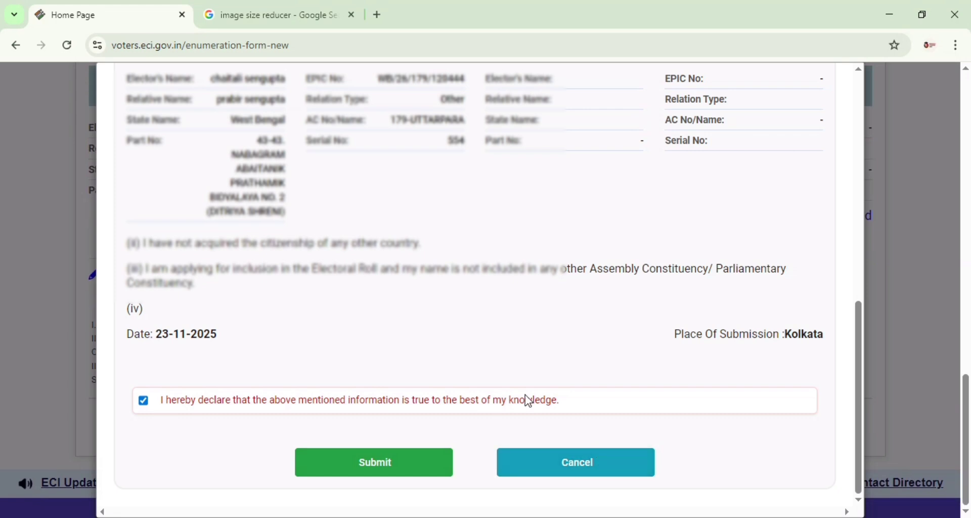
{"action": "left_click", "coordinate": [377, 463]}
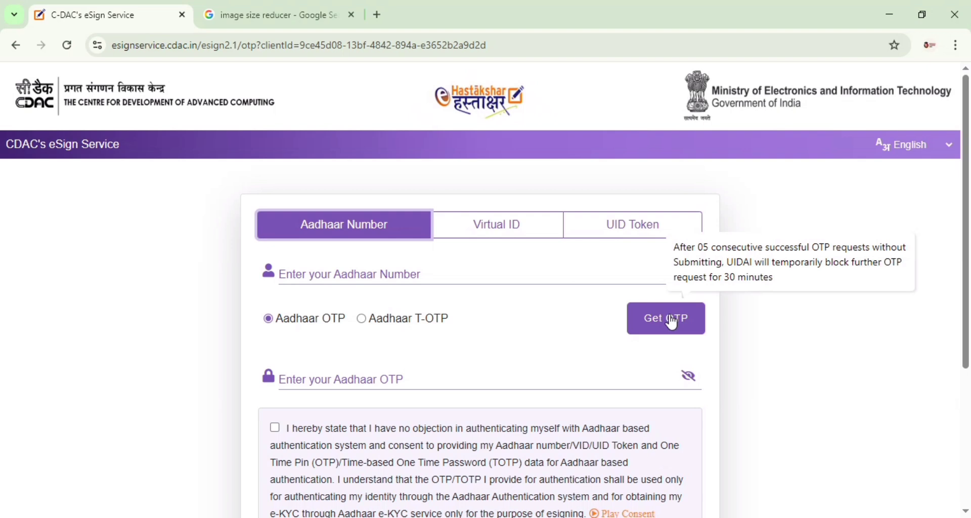
- Enter the Aadhaar number, request an OTP and type the received OTP
{"action": "left_click", "coordinate": [403, 274]}
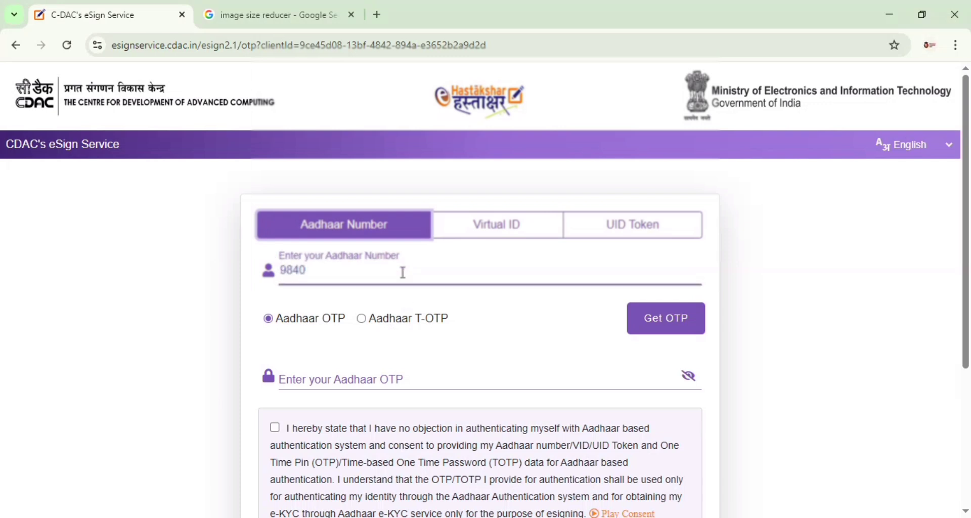
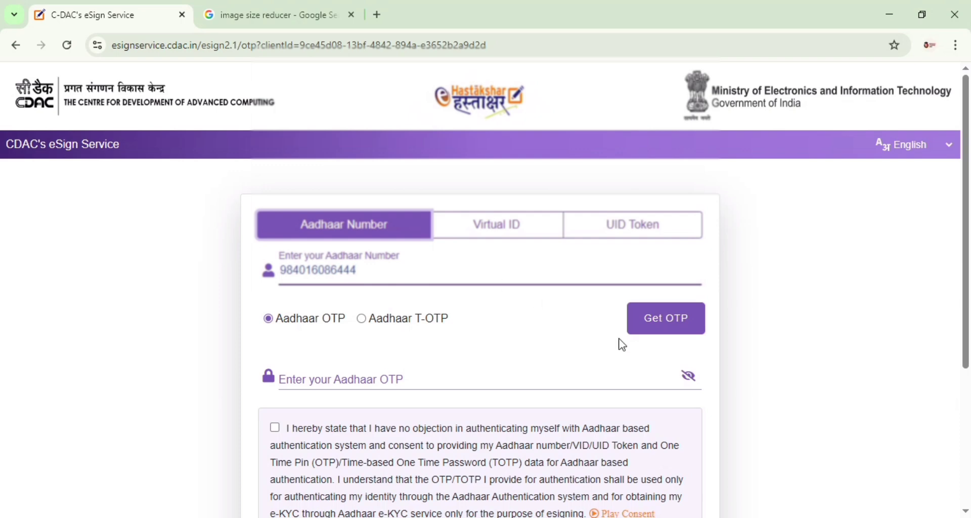
{"action": "left_click", "coordinate": [661, 319]}
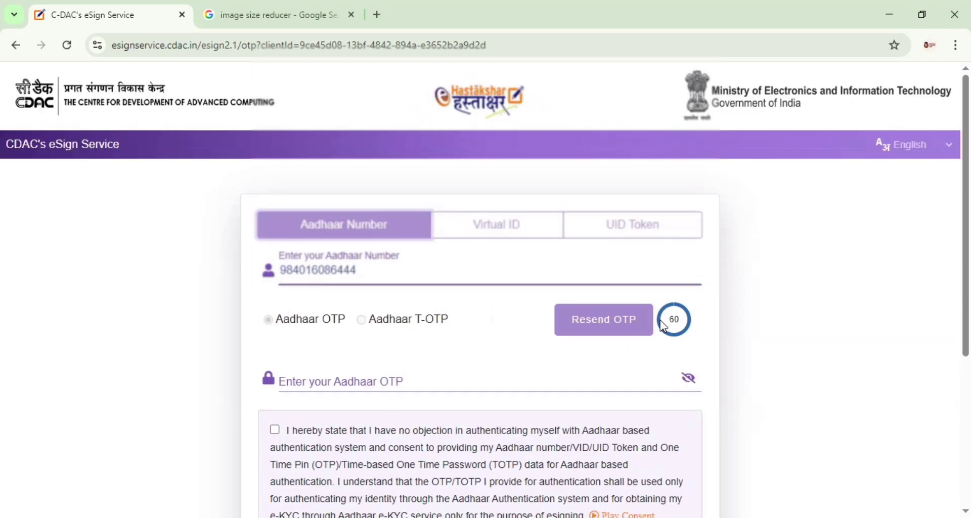
{"action": "left_click", "coordinate": [377, 376]}
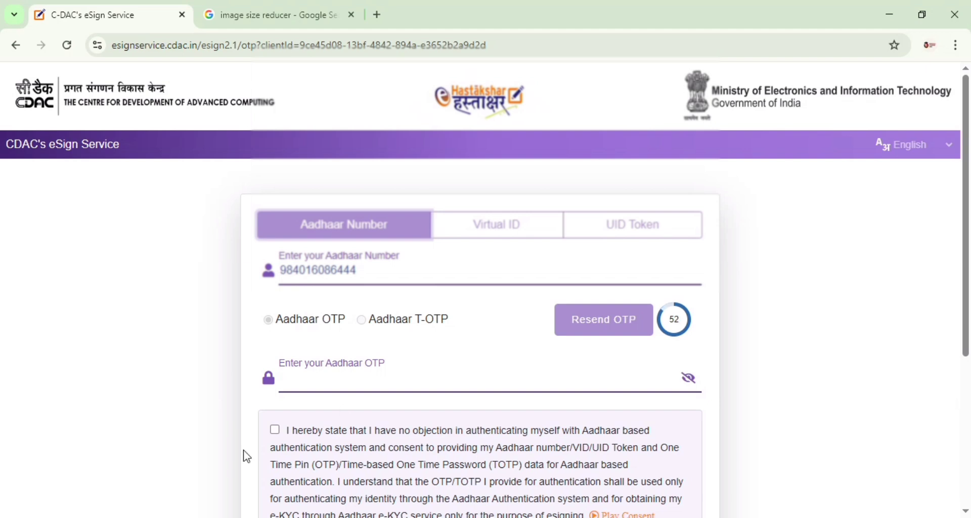
{"action": "left_click", "coordinate": [395, 378]}
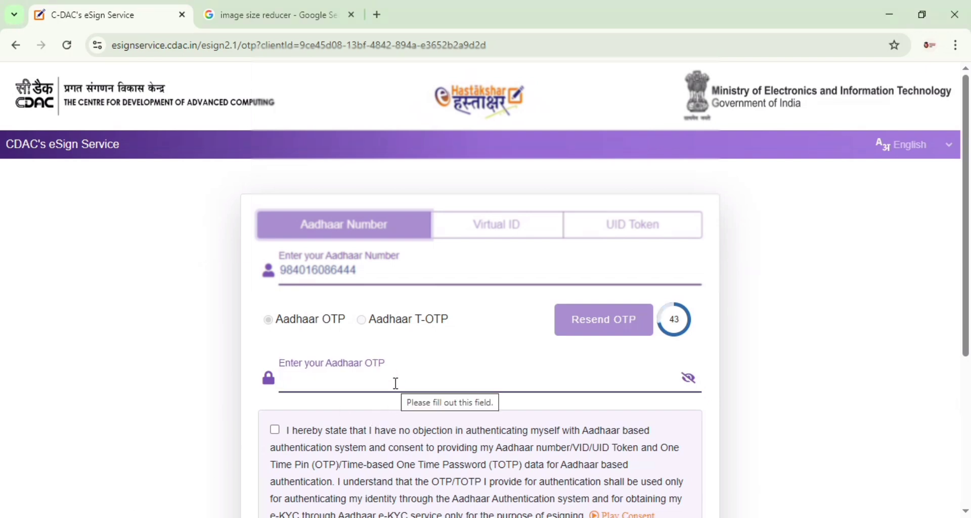
{"action": "type", "text": "•••"}
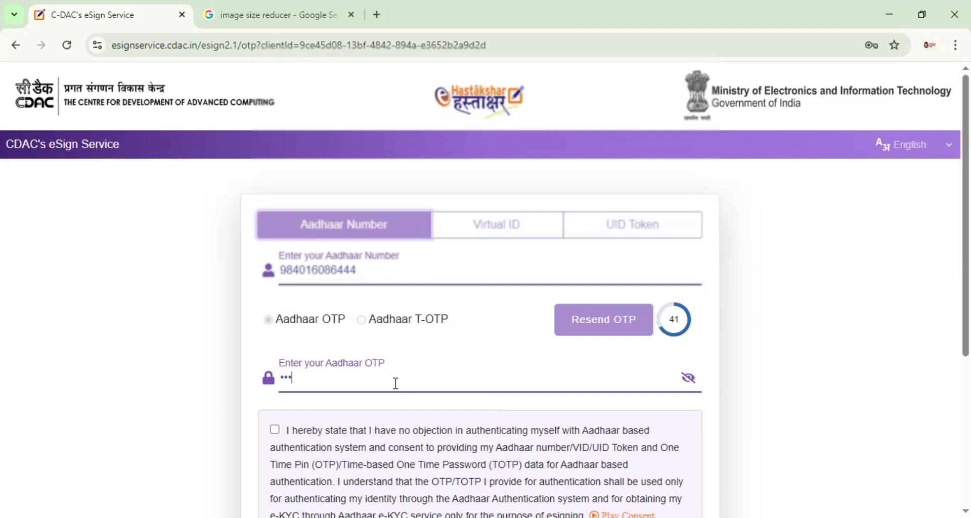
{"action": "type", "text": "•••"}
- Accept the consent statement and submit to complete the eSign
{"action": "scroll", "coordinate": [556, 337], "scroll_direction": "down", "scroll_amount": 2}
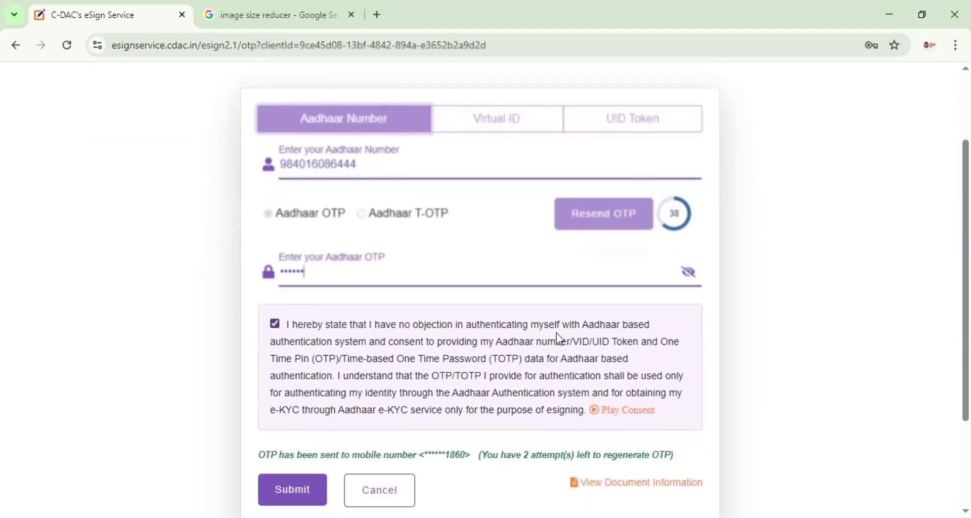
{"action": "left_click_drag", "start_coordinate": [282, 322], "coordinate": [472, 320]}
{"action": "left_click", "coordinate": [473, 323]}
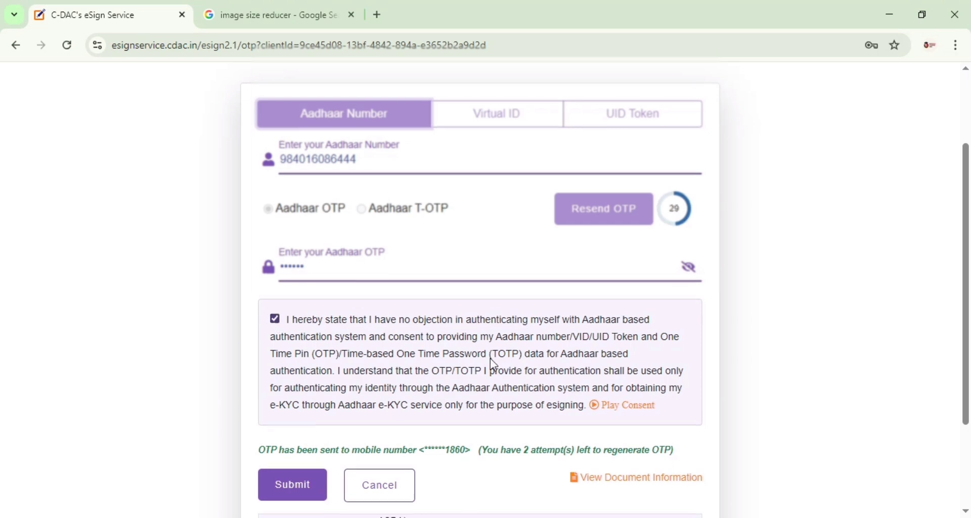
{"action": "scroll", "coordinate": [490, 358], "scroll_direction": "down", "scroll_amount": 1}
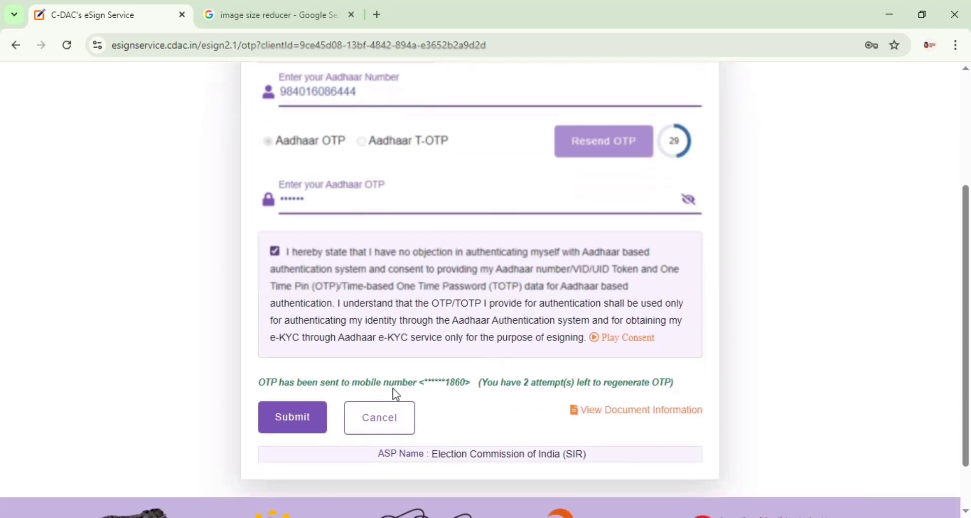
{"action": "left_click", "coordinate": [299, 419]}
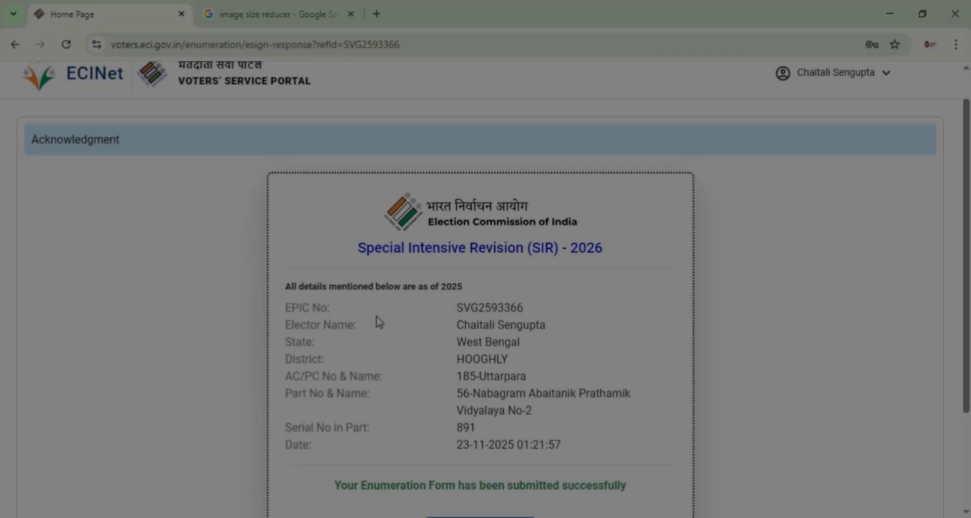
- Review the successful submission message, Part No & Name and submission date and time
{"action": "scroll", "coordinate": [544, 303], "scroll_direction": "down", "scroll_amount": 1}
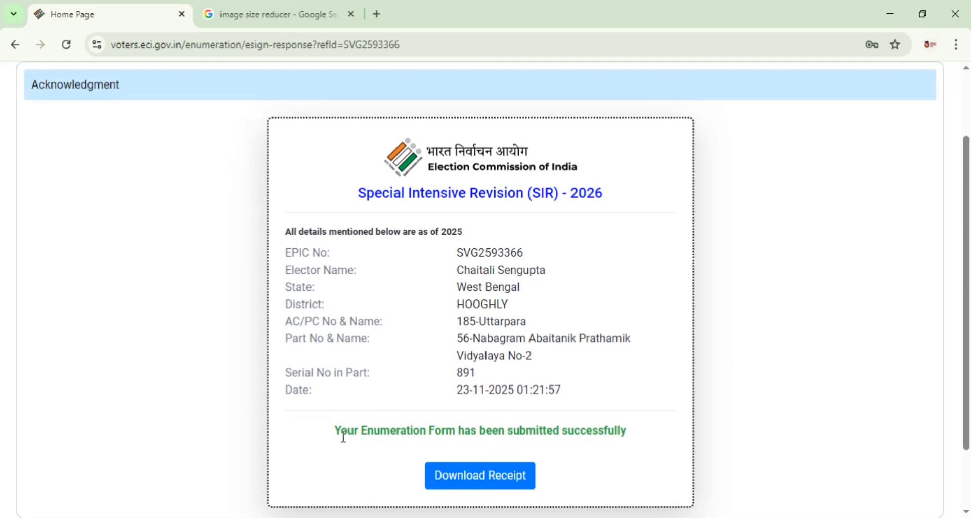
{"action": "left_click_drag", "start_coordinate": [335, 434], "coordinate": [665, 414]}
{"action": "left_click", "coordinate": [667, 415]}
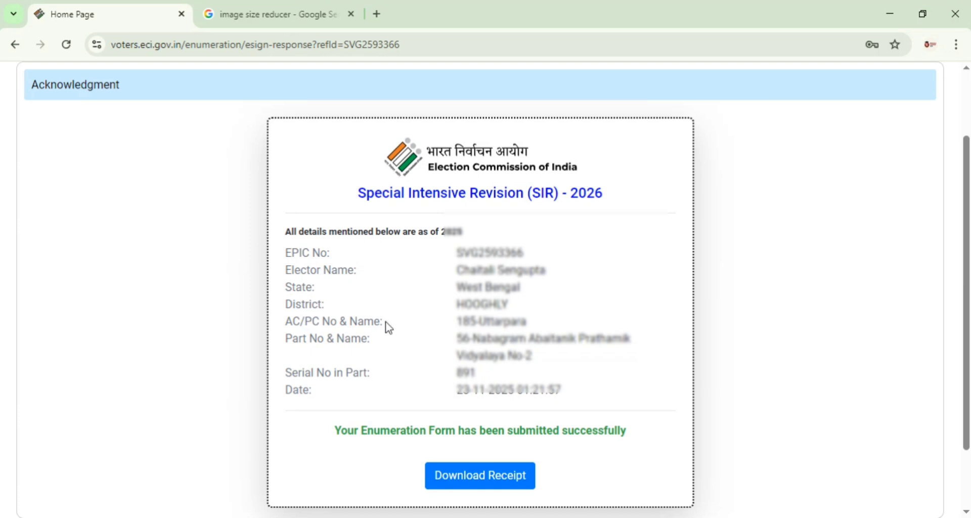
{"action": "left_click_drag", "start_coordinate": [310, 338], "coordinate": [390, 340]}
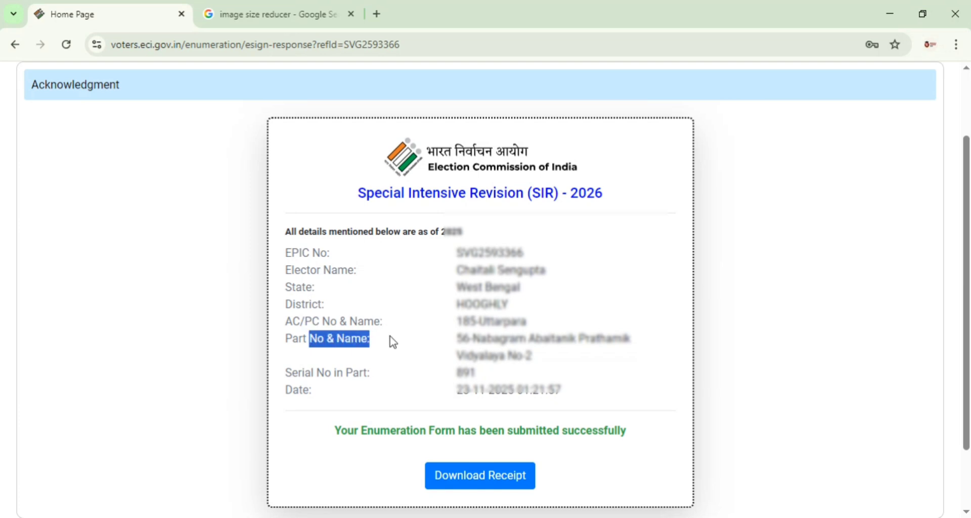
{"action": "left_click", "coordinate": [392, 341]}
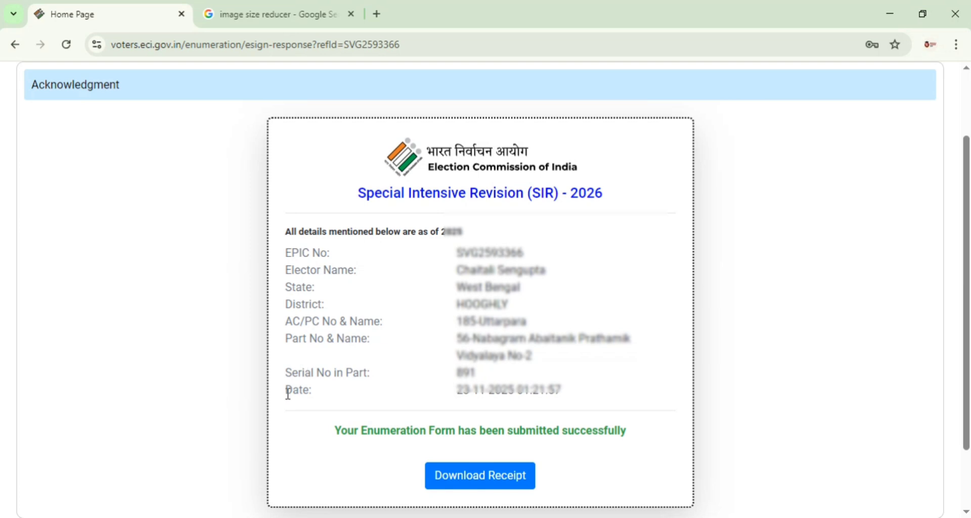
{"action": "left_click_drag", "start_coordinate": [289, 392], "coordinate": [568, 408]}
{"action": "left_click", "coordinate": [570, 409]}
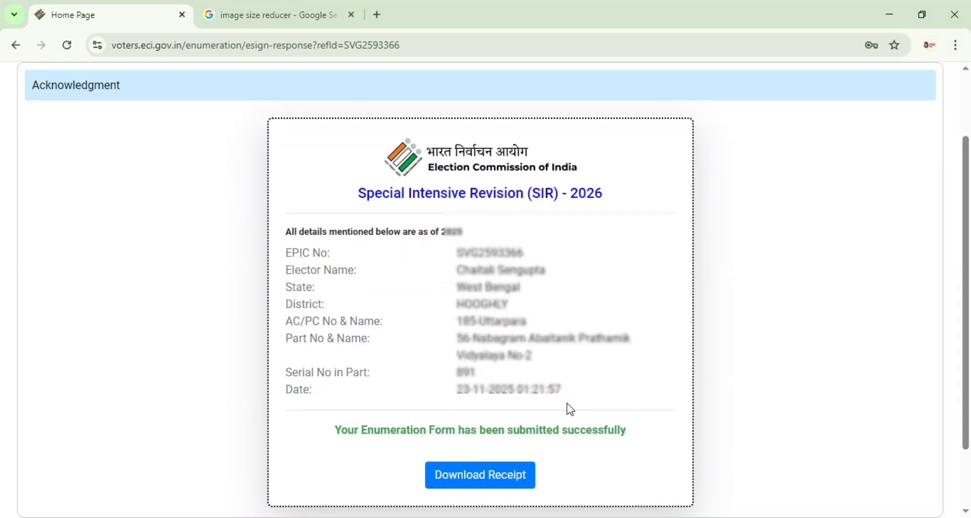
- Download the receipt as Sir_acknowledgement.png and view it maximized in Photos
{"action": "left_click", "coordinate": [496, 477]}
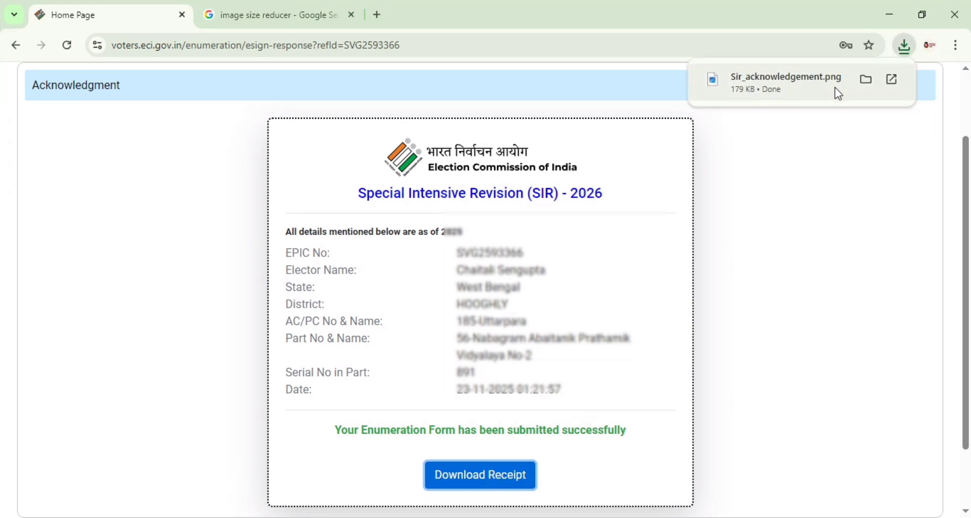
{"action": "left_click", "coordinate": [789, 81]}
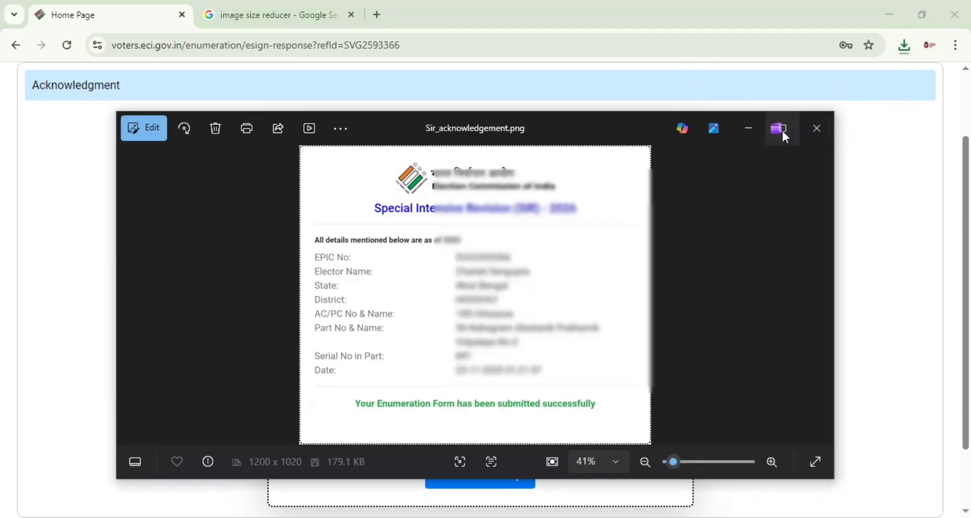
{"action": "left_click", "coordinate": [782, 129]}
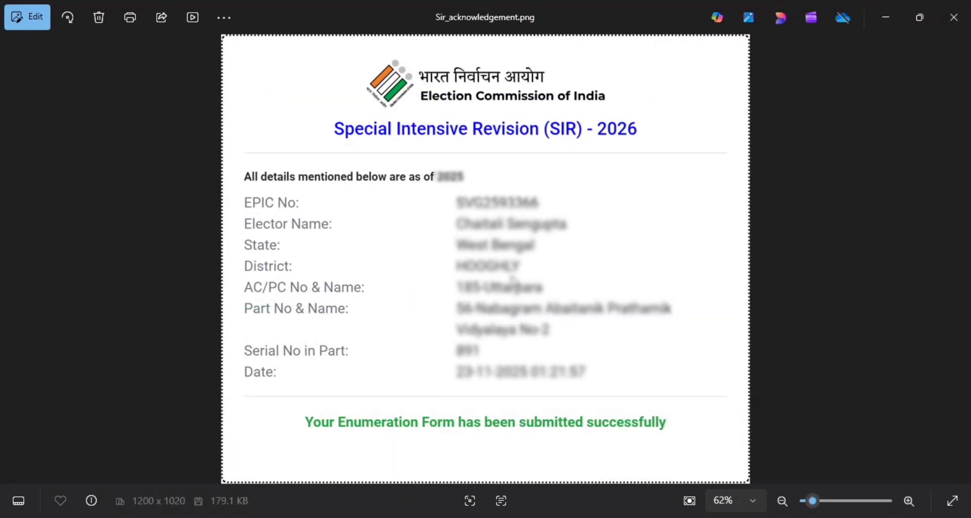